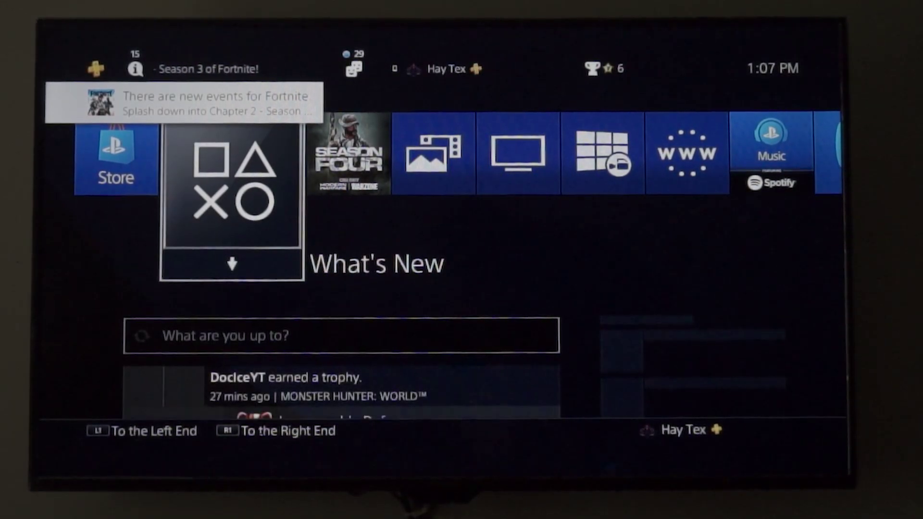
Activate this console as Primary PS4 under Settings > Account Management, then go back Home.
{"action": "key", "text": "Up"}
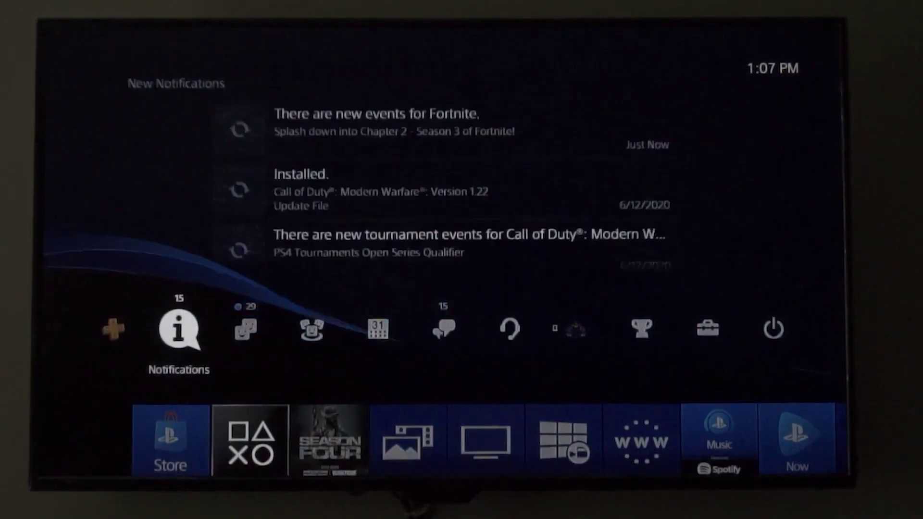
{"action": "key", "text": "Right"}
{"action": "key", "text": "Right"}
{"action": "key", "text": "Right"}
{"action": "key", "text": "Right"}
{"action": "key", "text": "Right"}
{"action": "key", "text": "Right"}
{"action": "key", "text": "Right"}
{"action": "key", "text": "Right"}
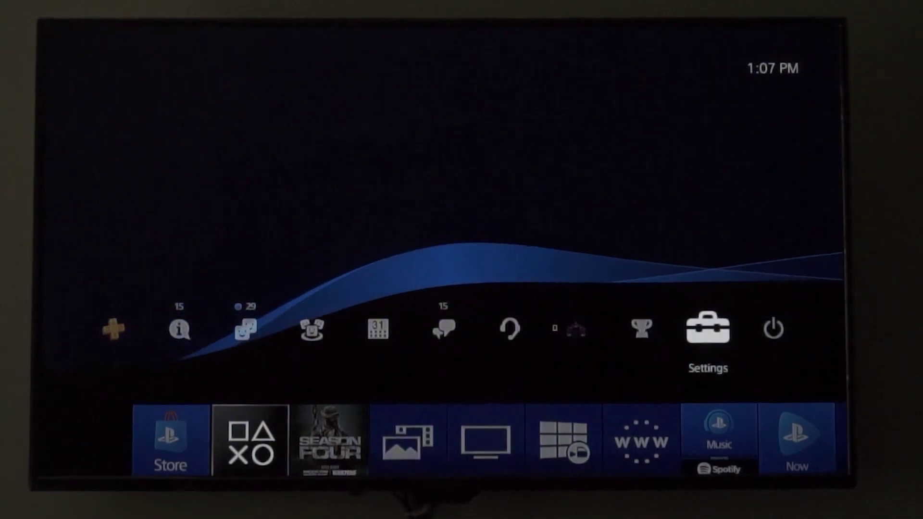
{"action": "key", "text": "Return"}
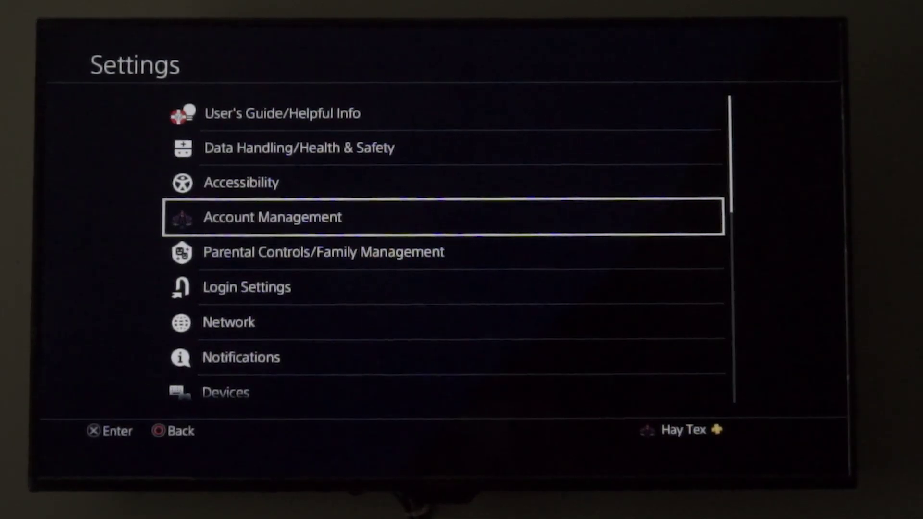
{"action": "key", "text": "Return"}
{"action": "key", "text": "Down"}
{"action": "key", "text": "Down"}
{"action": "key", "text": "Down"}
{"action": "key", "text": "Return"}
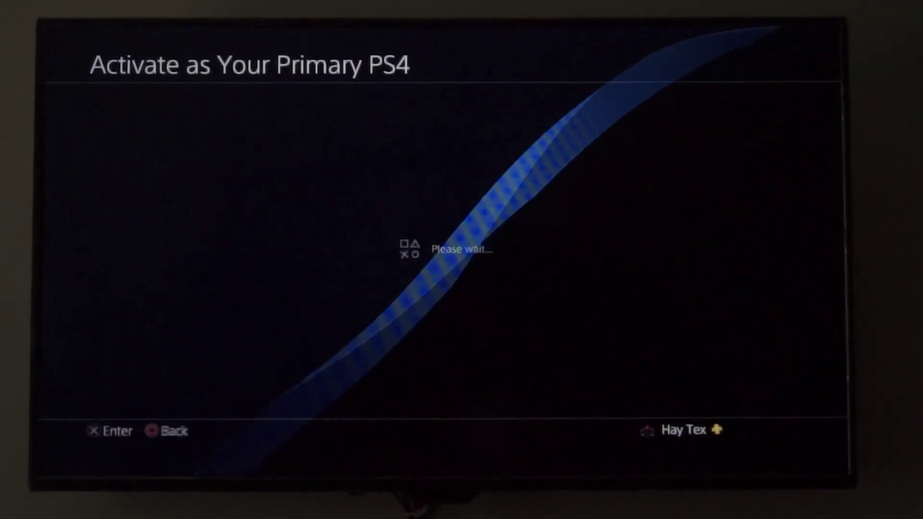
{"action": "key", "text": "Return"}
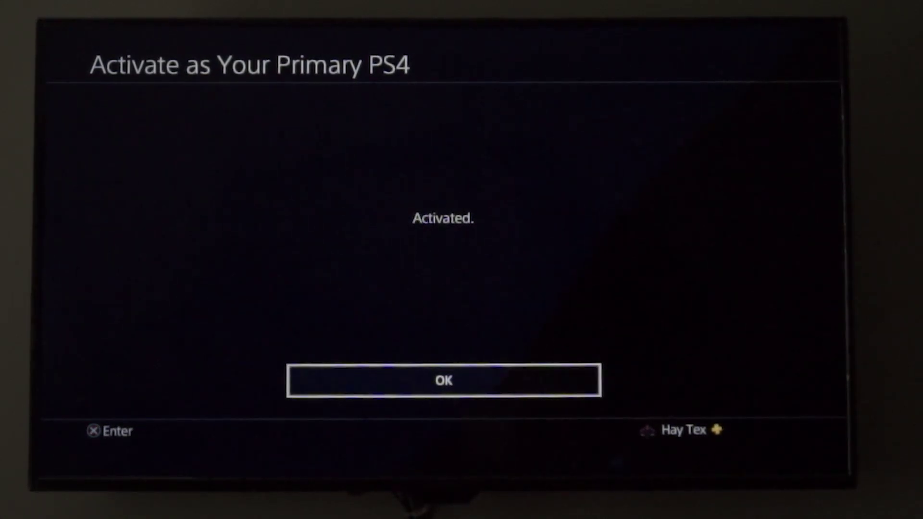
{"action": "key", "text": "Return"}
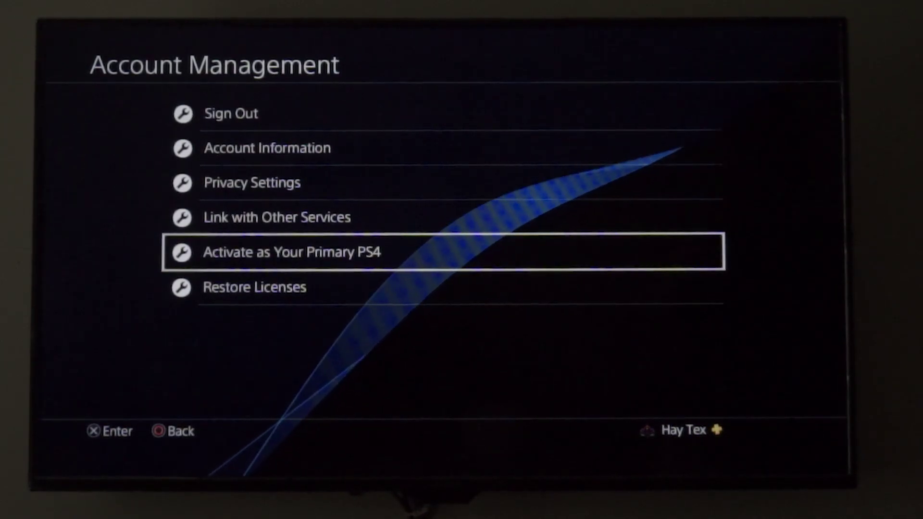
{"action": "key", "text": "Escape"}
{"action": "key", "text": "Escape"}
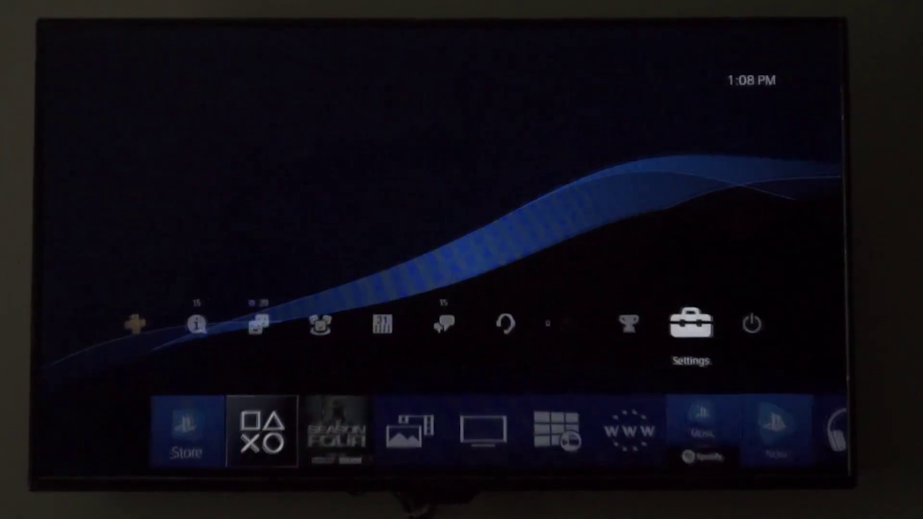
{"action": "key", "text": "Down"}
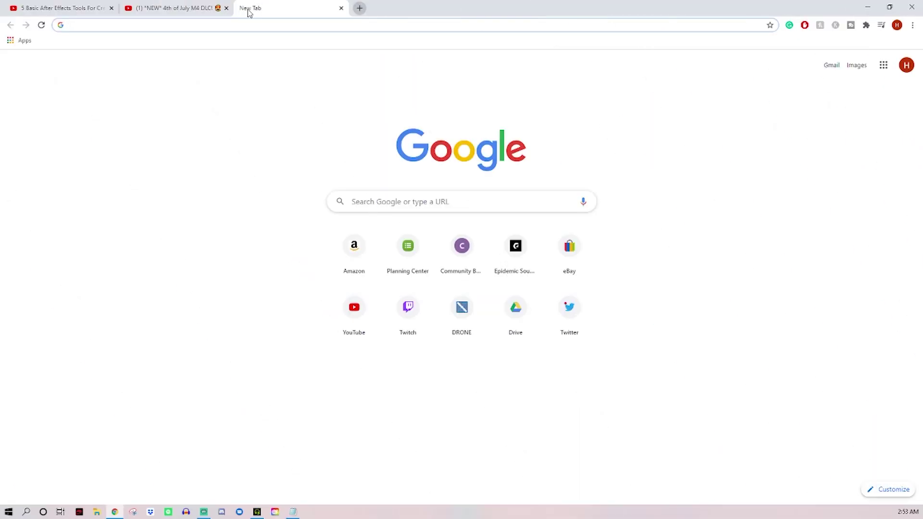
Search Google for 'playstation remote play' and open the remoteplay.dl.playstation.net download page.
{"action": "type", "text": "playstation remote play"}
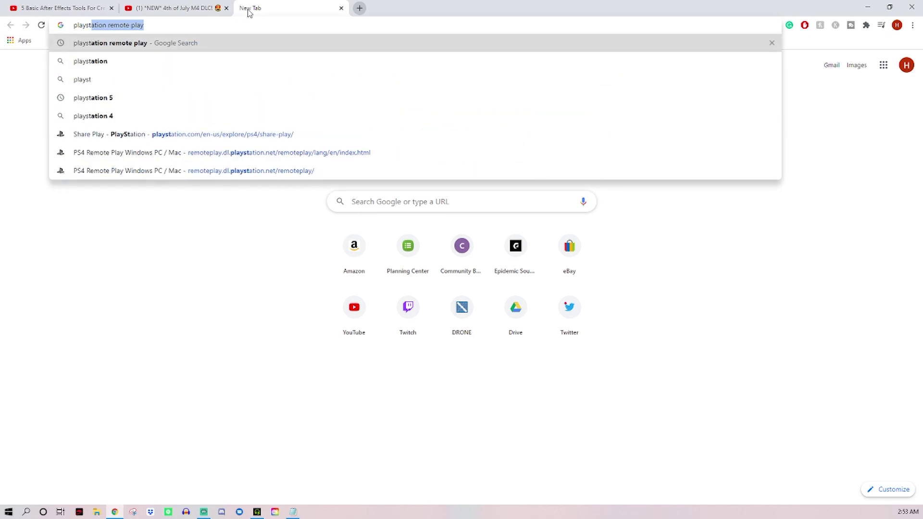
{"action": "key", "text": "Return"}
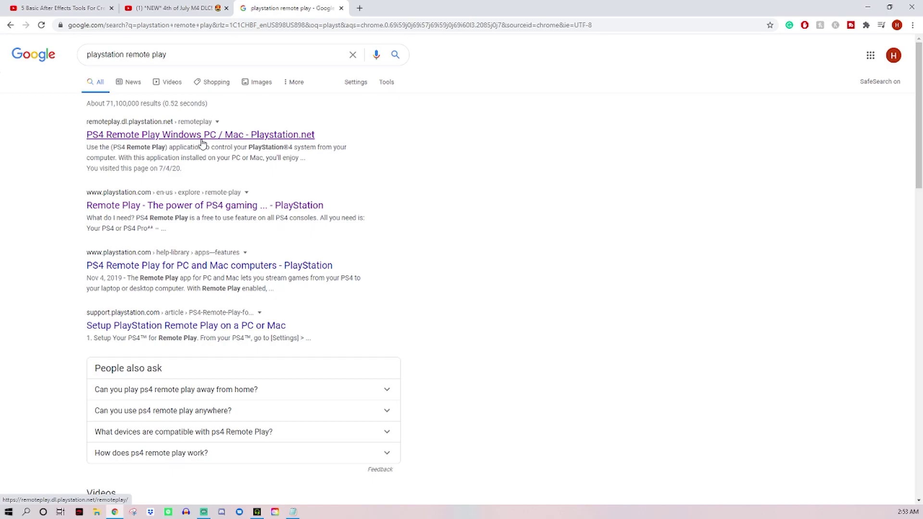
{"action": "left_click", "coordinate": [202, 143]}
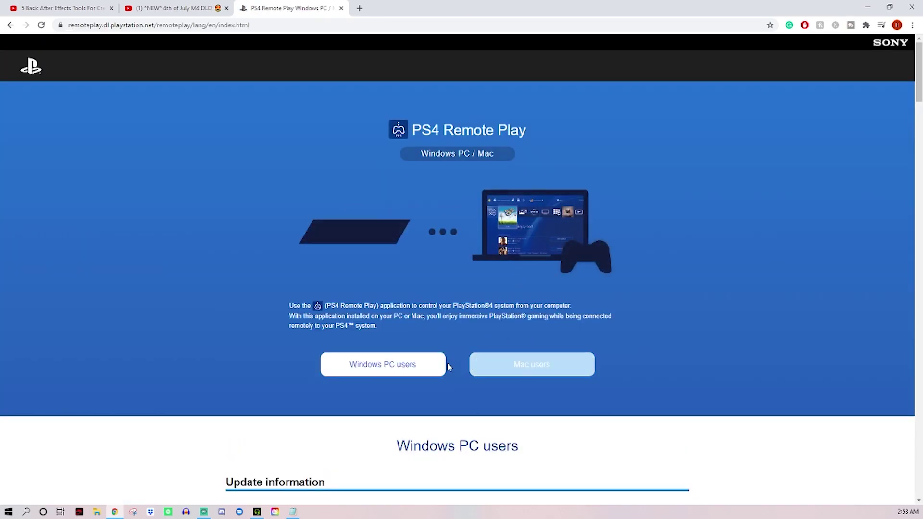
Search Google for 'obs' in a new tab.
{"action": "left_click", "coordinate": [358, 8]}
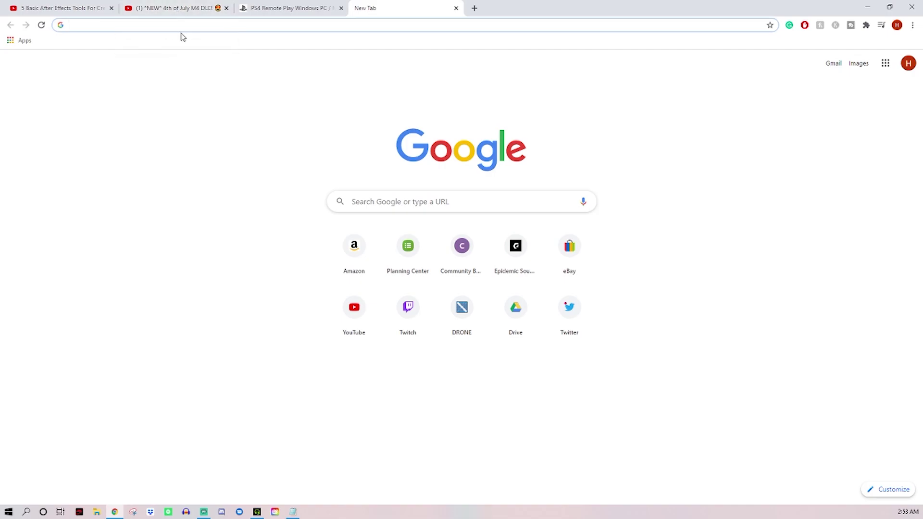
{"action": "type", "text": "obs"}
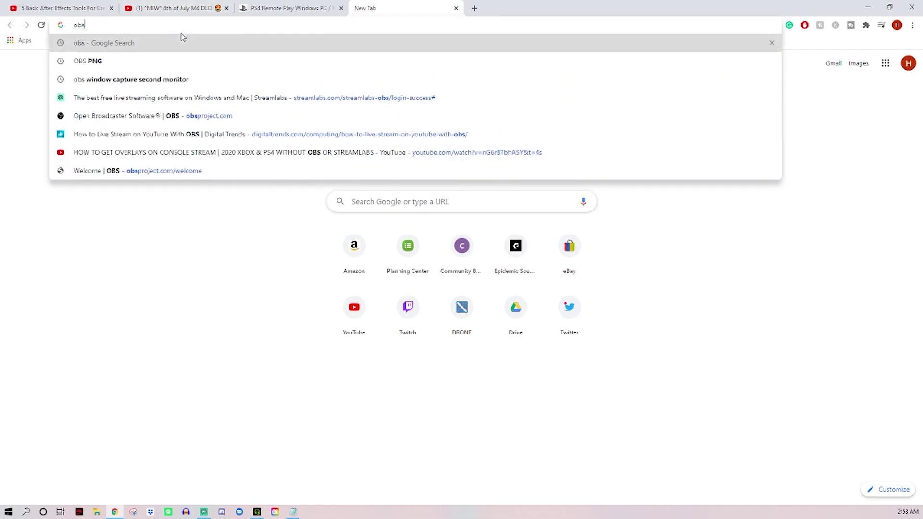
{"action": "key", "text": "Return"}
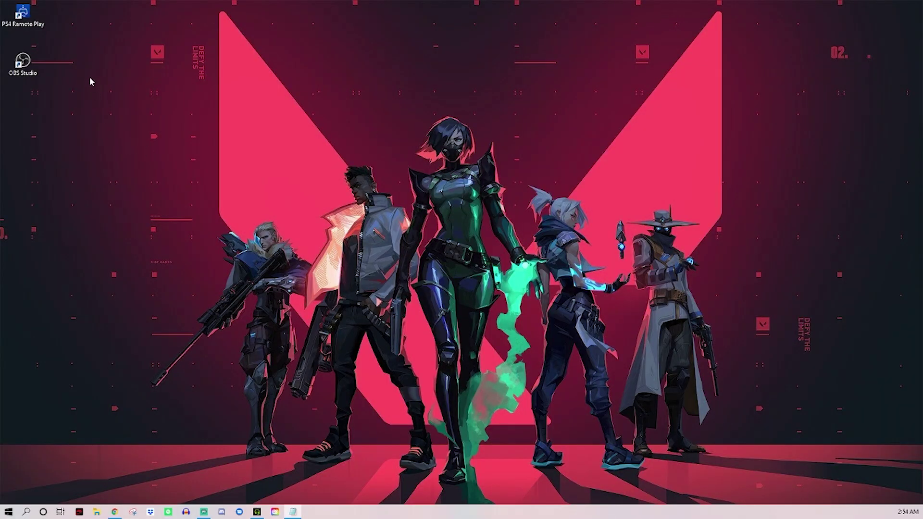
Launch PS4 Remote Play and keep Resolution at High (720p) and Frame Rate at Standard.
{"action": "double_click", "coordinate": [24, 19]}
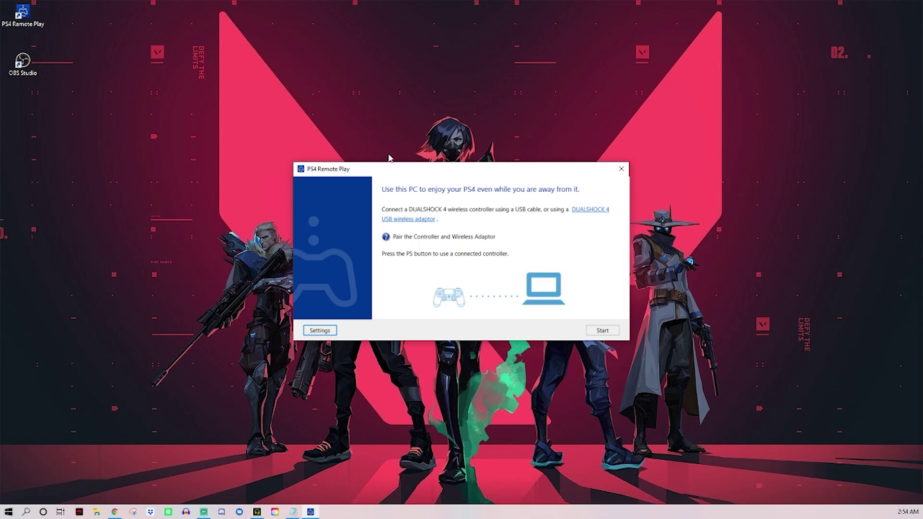
{"action": "left_click", "coordinate": [320, 331]}
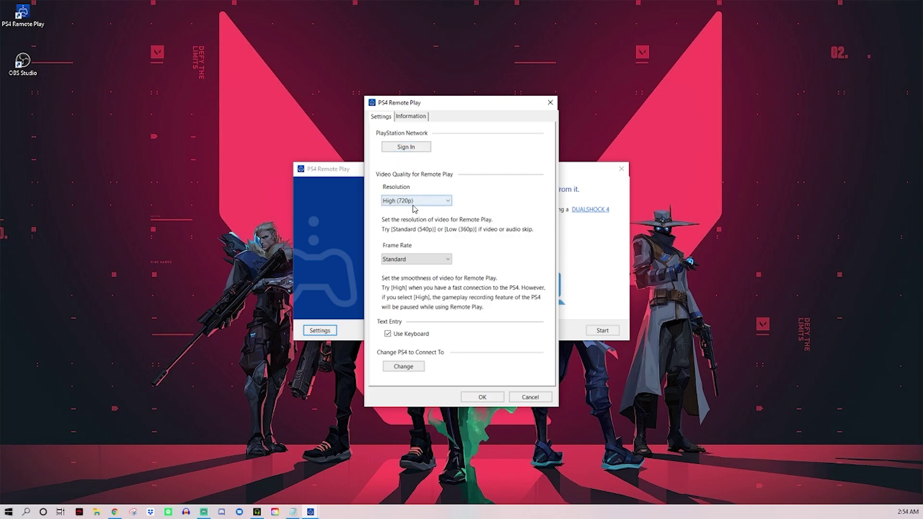
{"action": "left_click", "coordinate": [413, 201]}
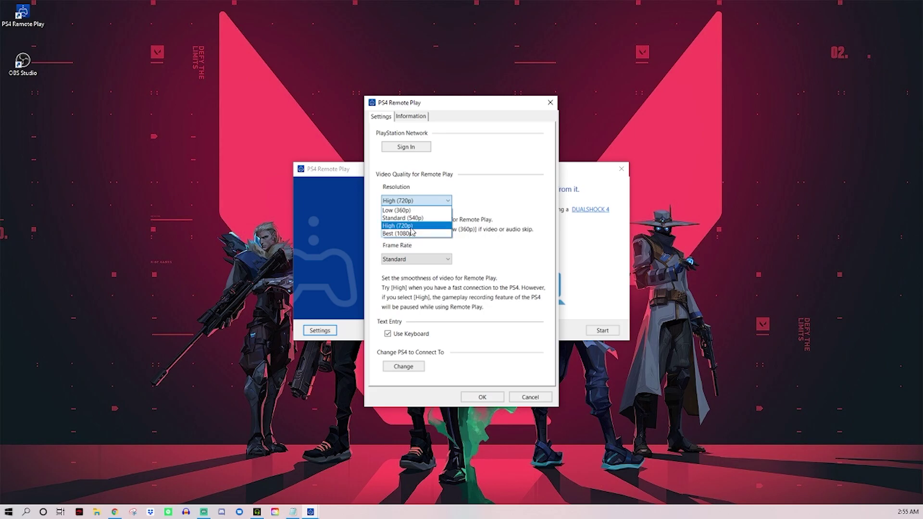
{"action": "left_click", "coordinate": [411, 226]}
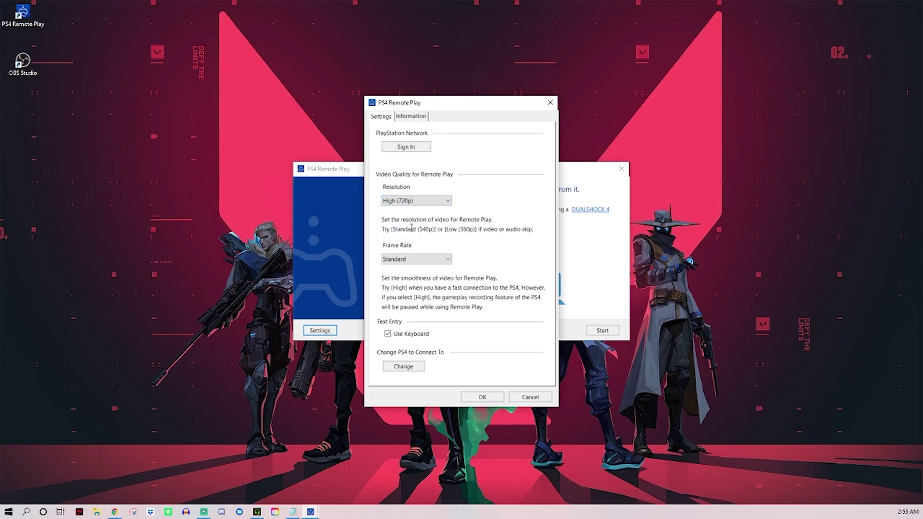
{"action": "left_click", "coordinate": [426, 263]}
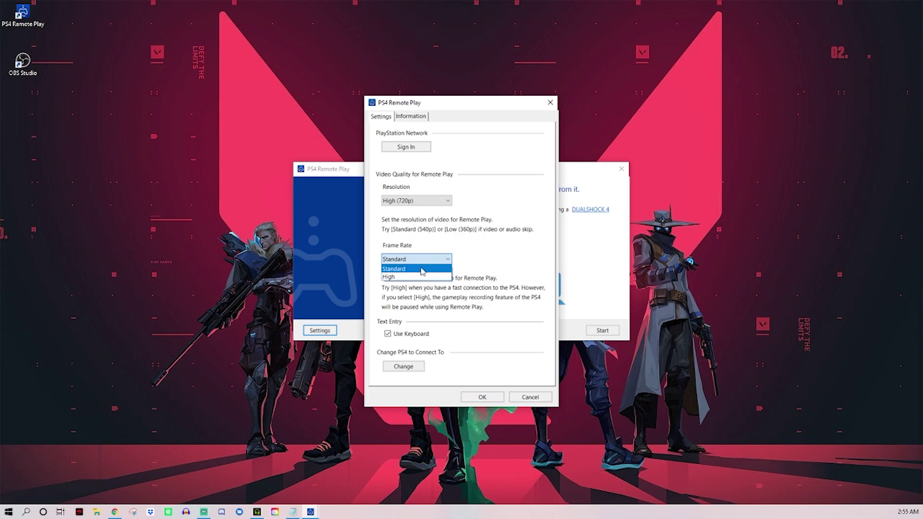
{"action": "left_click", "coordinate": [422, 270]}
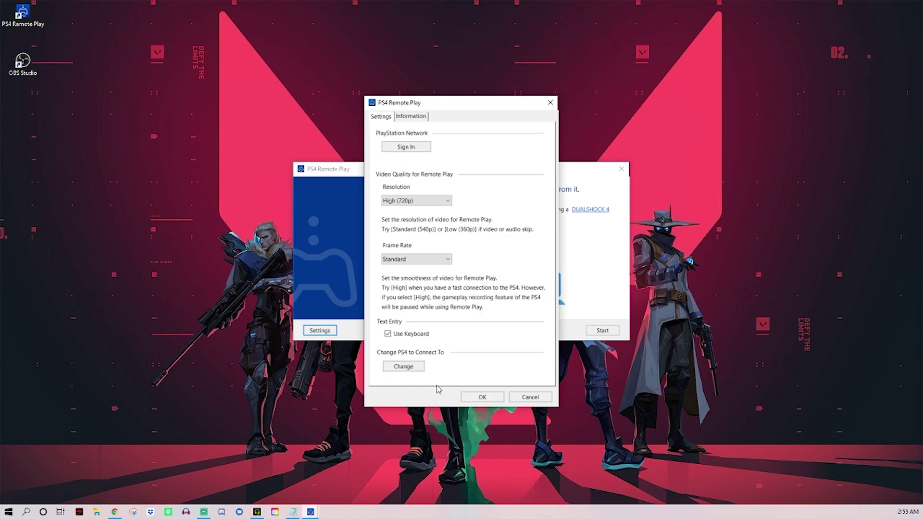
{"action": "left_click", "coordinate": [482, 397]}
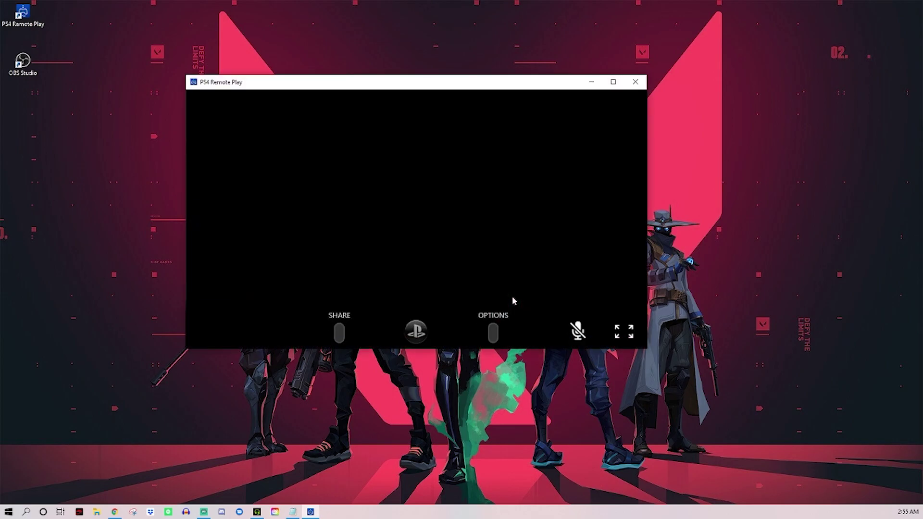
Browse the streamed PS4 home screen tiles left and right in the Remote Play window.
{"action": "key", "text": "Right"}
{"action": "key", "text": "Right"}
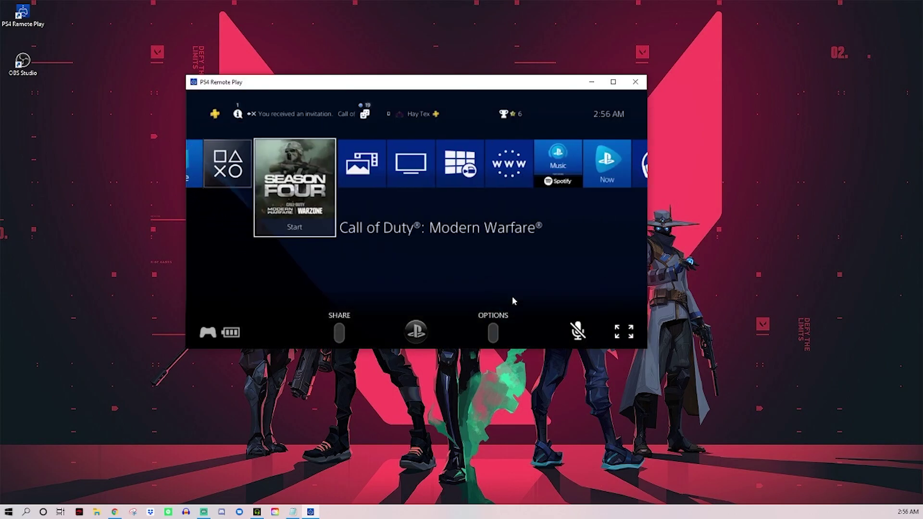
{"action": "key", "text": "Right"}
{"action": "key", "text": "Right"}
{"action": "key", "text": "Right"}
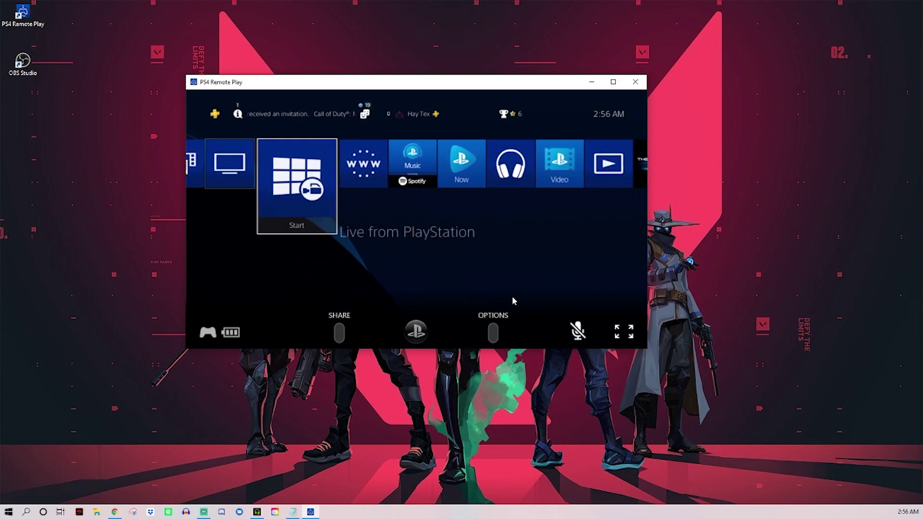
{"action": "key", "text": "Left"}
{"action": "key", "text": "Left"}
{"action": "key", "text": "Left"}
{"action": "key", "text": "Left"}
{"action": "key", "text": "Left"}
{"action": "key", "text": "Left"}
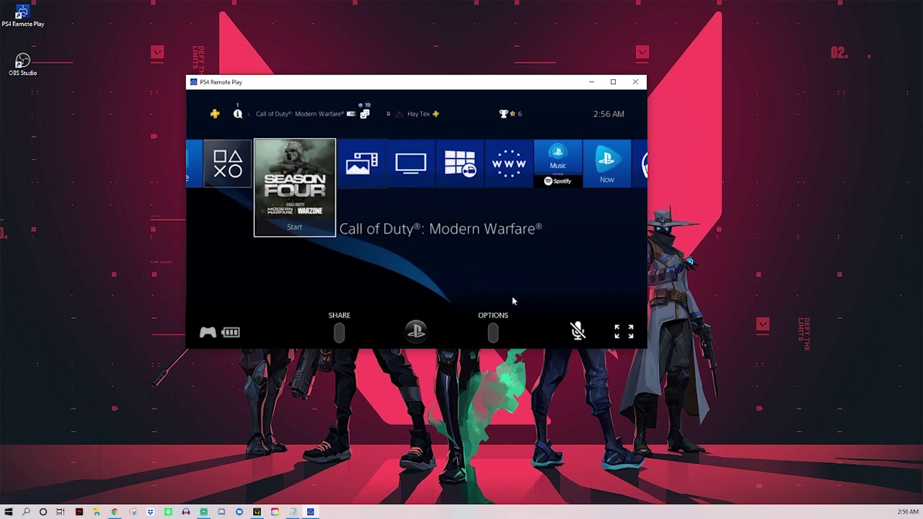
{"action": "key", "text": "Right"}
{"action": "key", "text": "Right"}
{"action": "key", "text": "Right"}
{"action": "key", "text": "Right"}
{"action": "key", "text": "Right"}
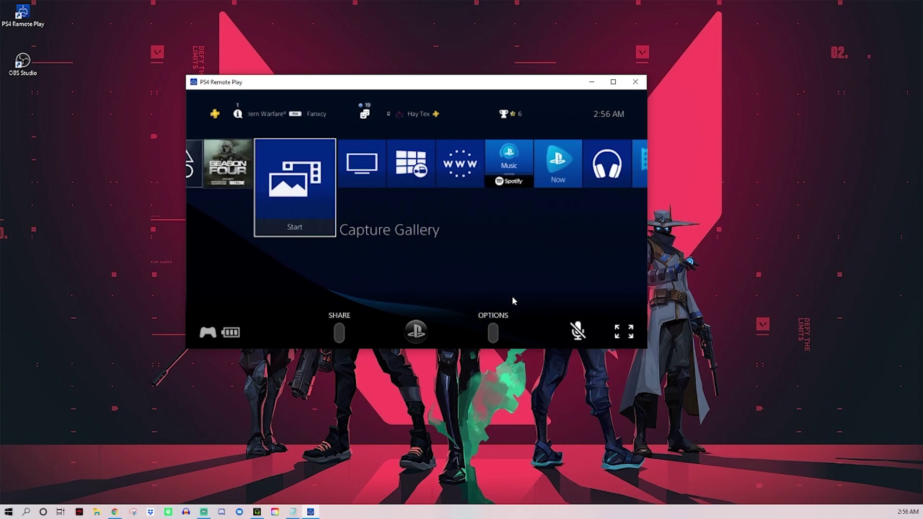
{"action": "key", "text": "Right"}
{"action": "key", "text": "Right"}
{"action": "key", "text": "Right"}
{"action": "key", "text": "Right"}
{"action": "key", "text": "Right"}
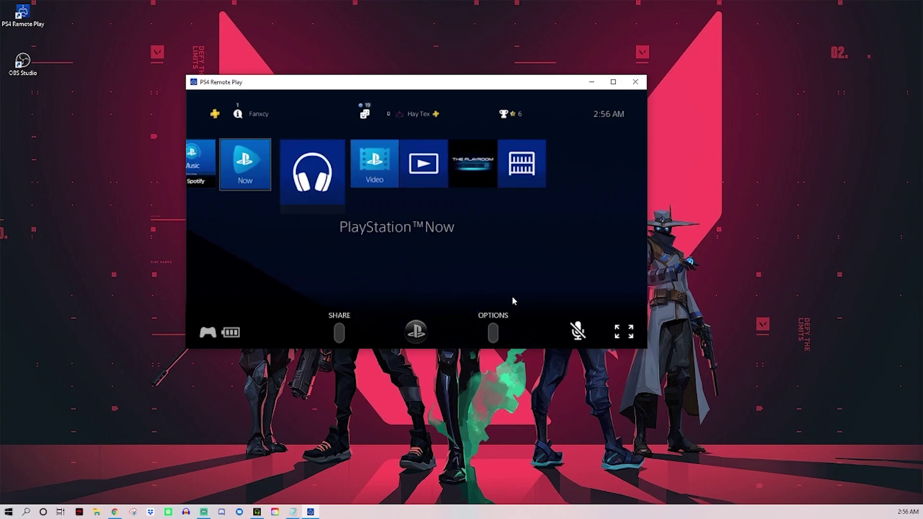
{"action": "key", "text": "Left"}
{"action": "key", "text": "Left"}
{"action": "key", "text": "Left"}
{"action": "key", "text": "Left"}
{"action": "key", "text": "Left"}
{"action": "key", "text": "Left"}
{"action": "key", "text": "Left"}
{"action": "key", "text": "Left"}
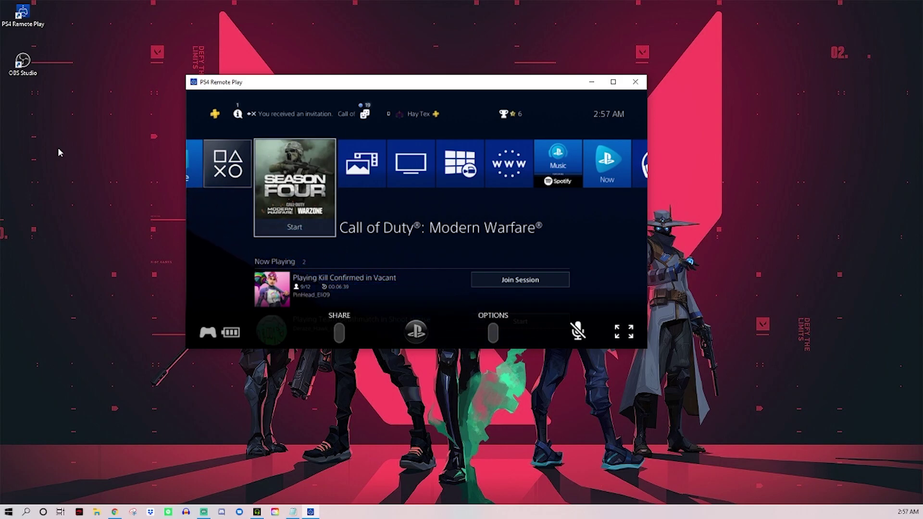
Start OBS Studio from its desktop shortcut.
{"action": "right_click", "coordinate": [23, 73]}
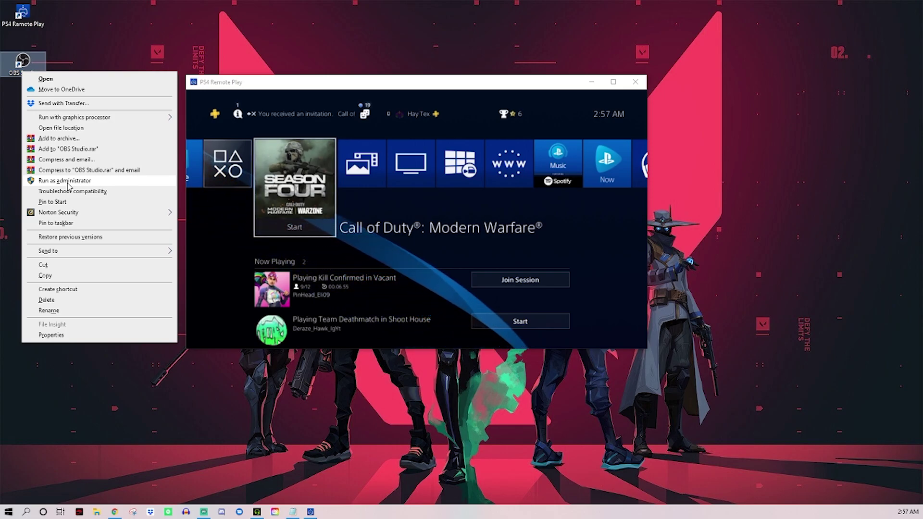
{"action": "left_click", "coordinate": [75, 69]}
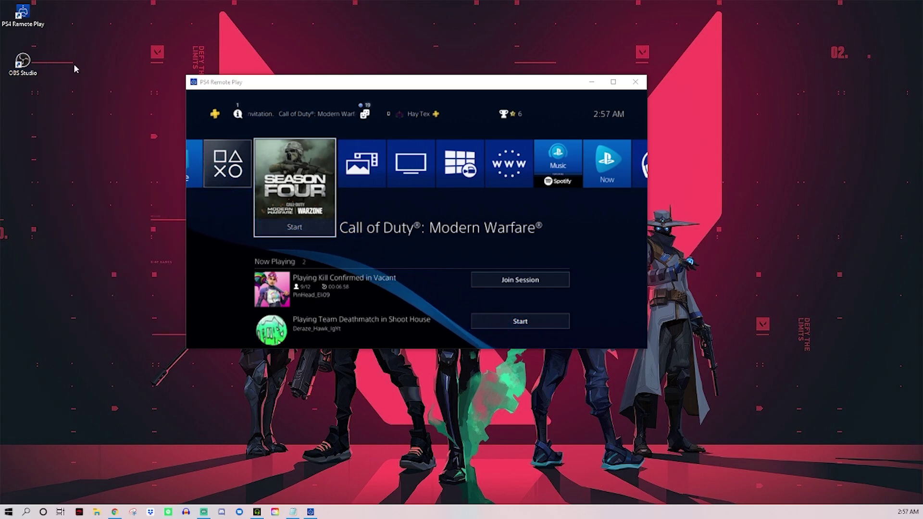
{"action": "double_click", "coordinate": [31, 69]}
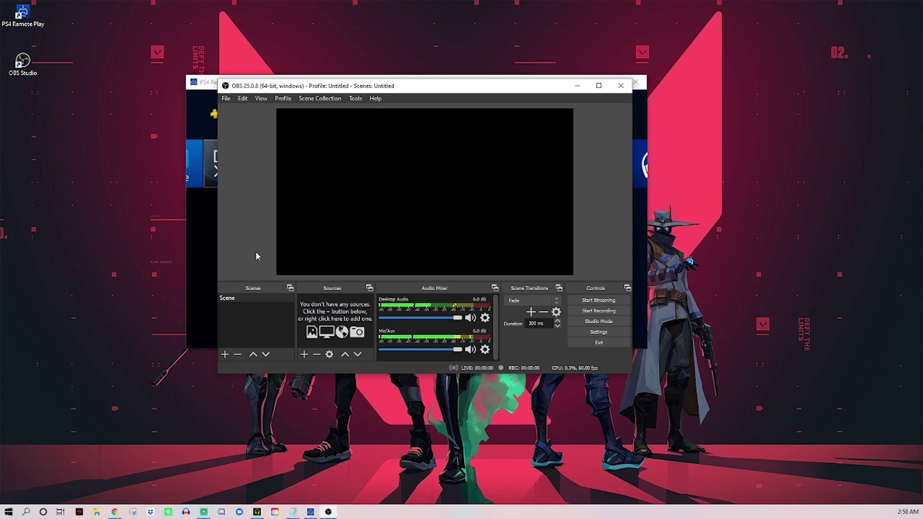
Look over the Tools menu, then bring up the Sources add list.
{"action": "left_click", "coordinate": [356, 98]}
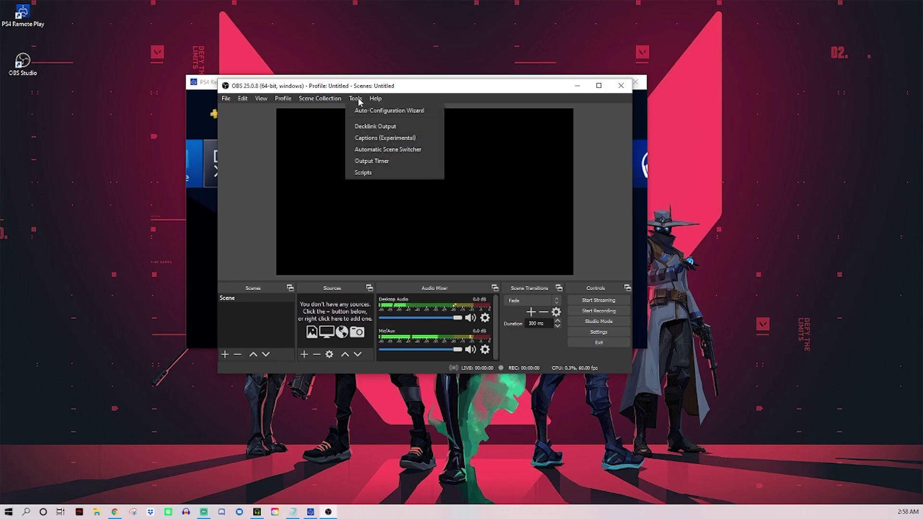
{"action": "left_click", "coordinate": [249, 125]}
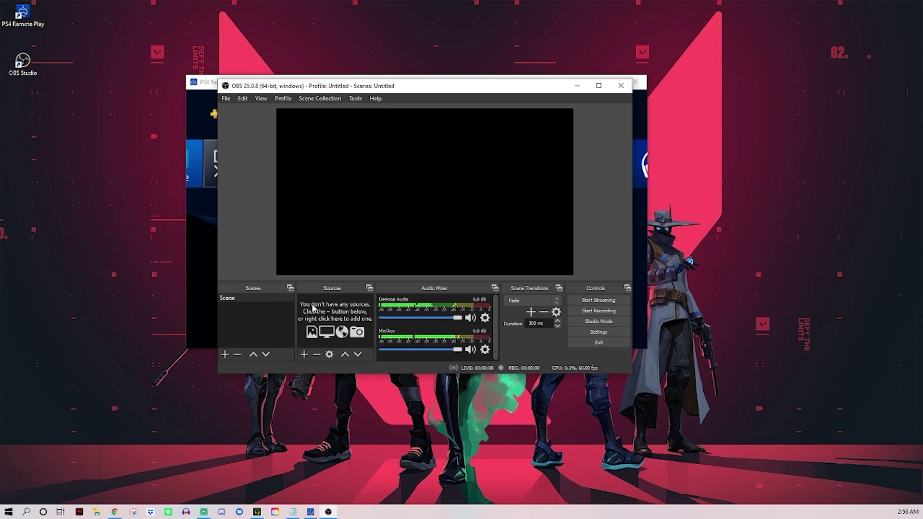
{"action": "left_click", "coordinate": [305, 355]}
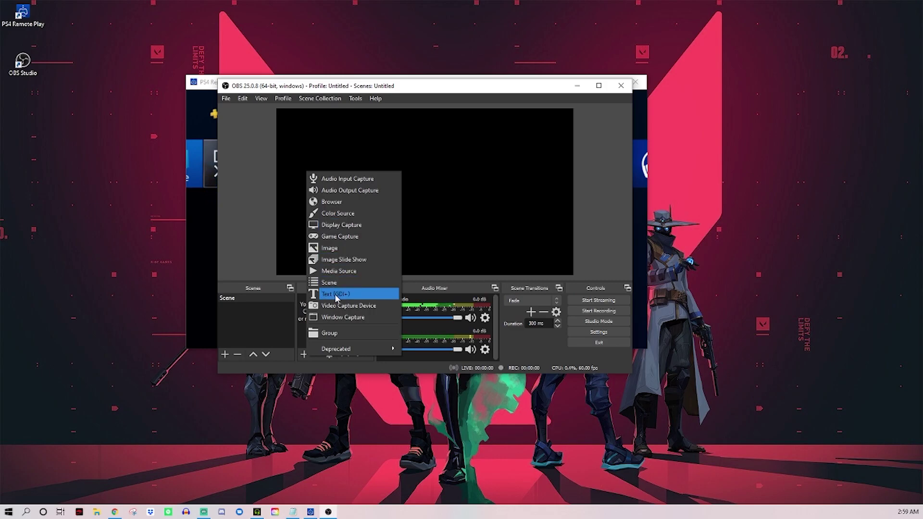
Add a Window Capture source capturing the [RemotePlay.exe]: PS4 Remote Play window.
{"action": "left_click", "coordinate": [335, 318]}
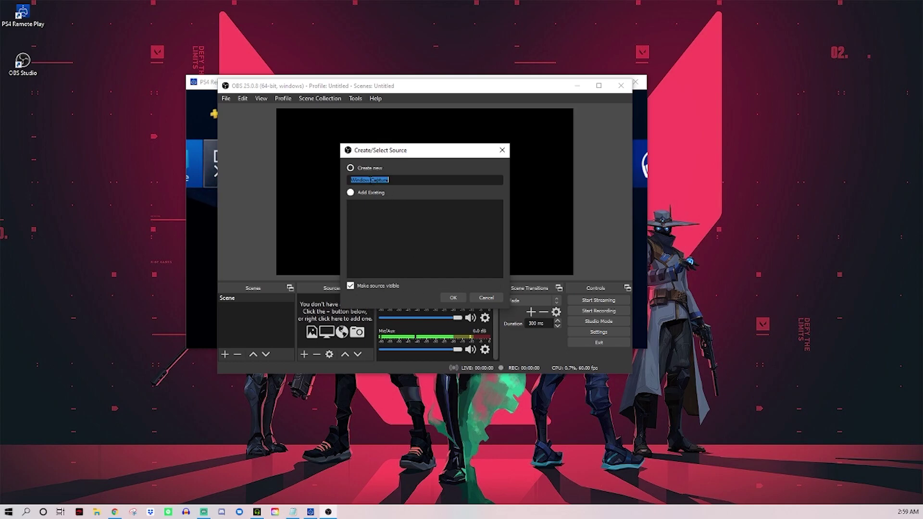
{"action": "left_click", "coordinate": [452, 298]}
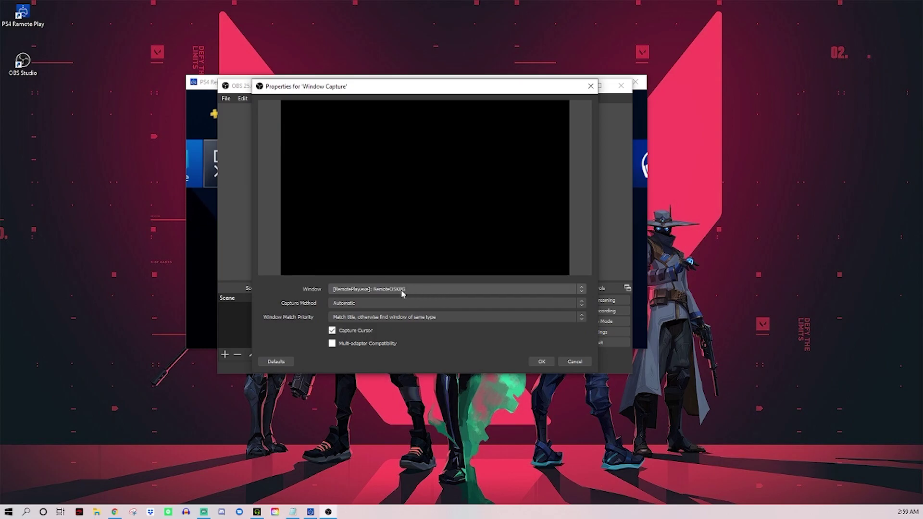
{"action": "left_click", "coordinate": [402, 291]}
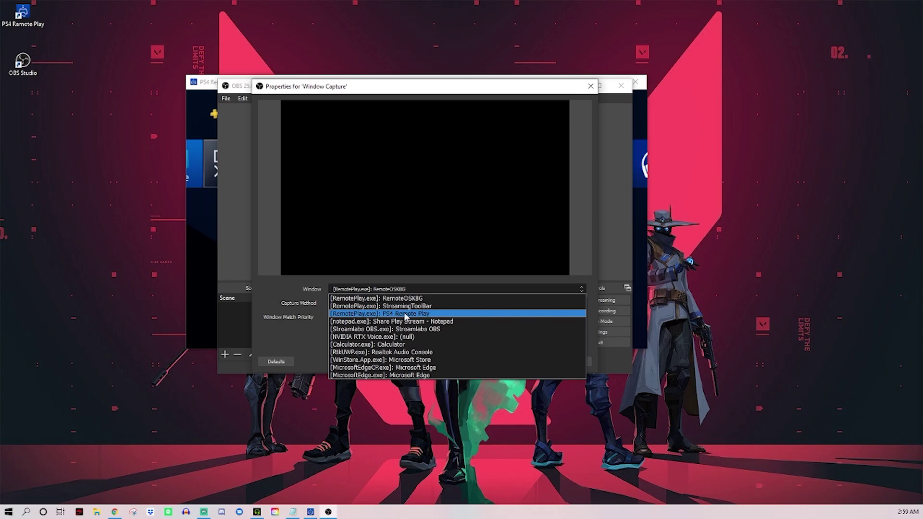
{"action": "left_click", "coordinate": [403, 315]}
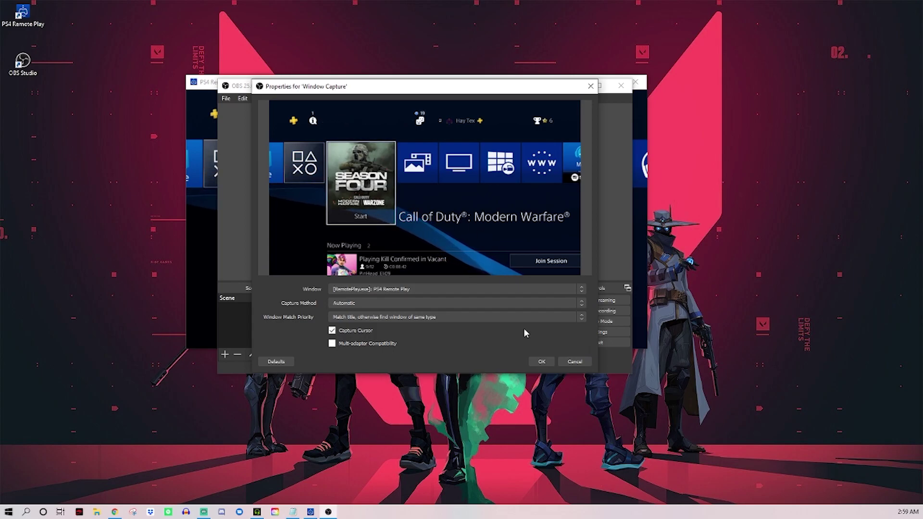
{"action": "left_click", "coordinate": [541, 362]}
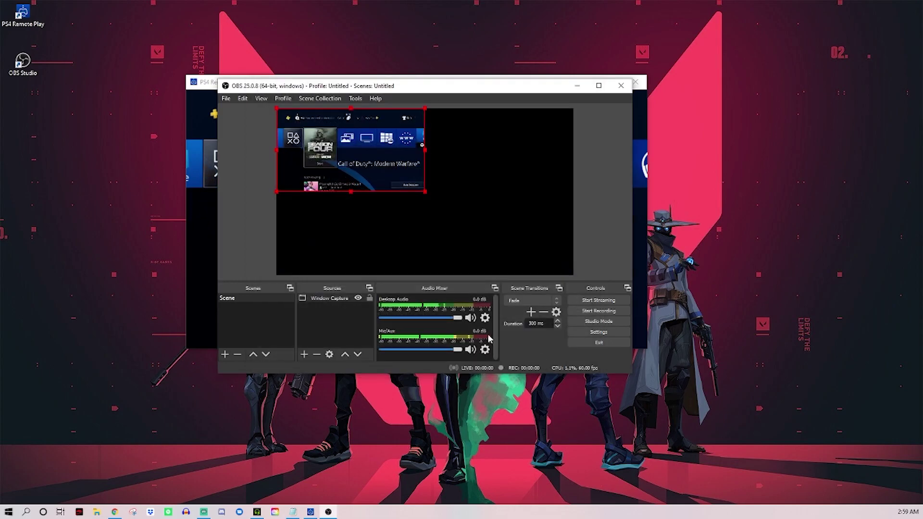
{"action": "right_click", "coordinate": [26, 74]}
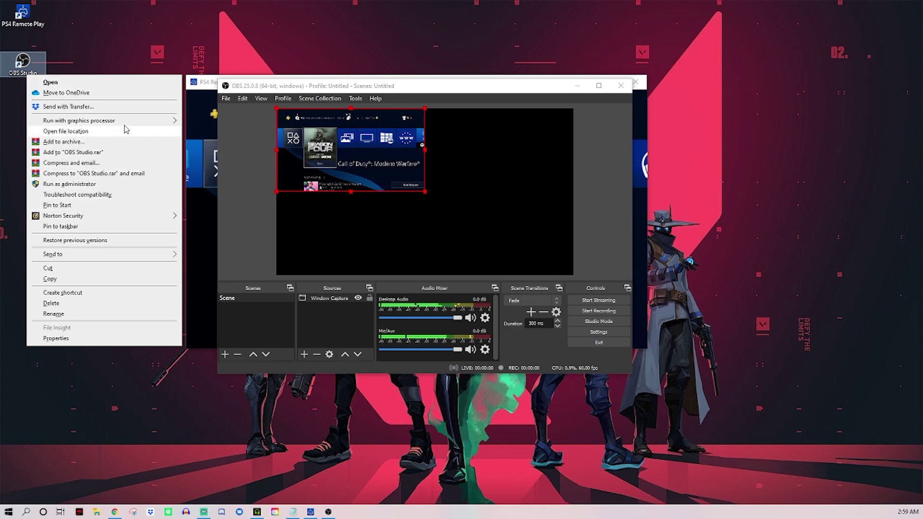
{"action": "mouse_move", "coordinate": [103, 121]}
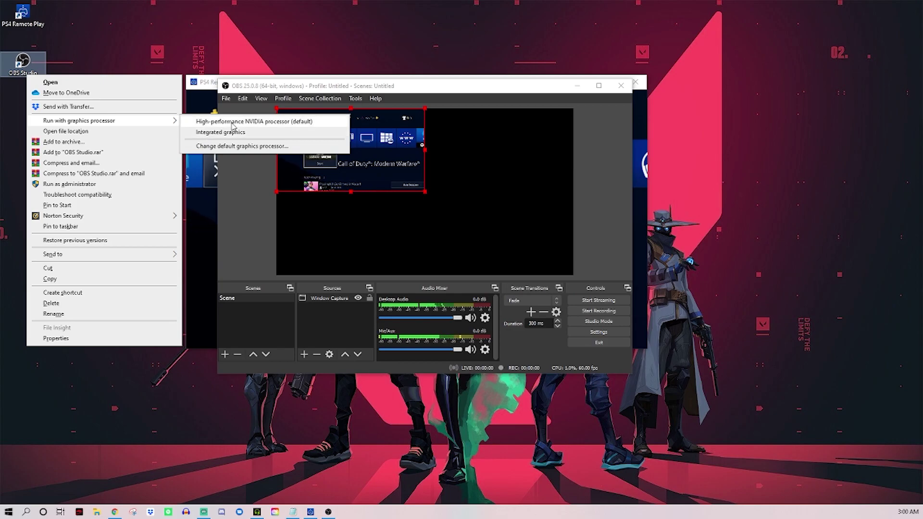
{"action": "left_click", "coordinate": [304, 90]}
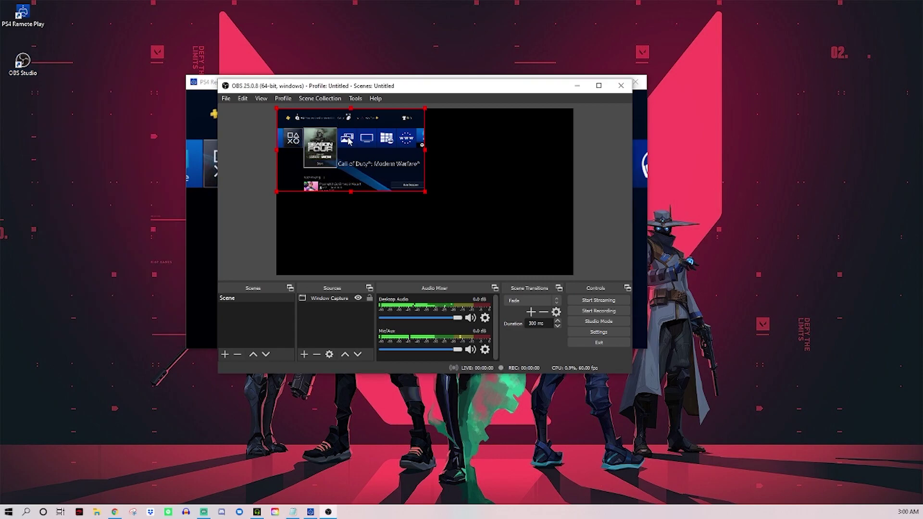
Apply Transform > Fit to screen to the Window Capture so it fills the canvas.
{"action": "right_click", "coordinate": [349, 141]}
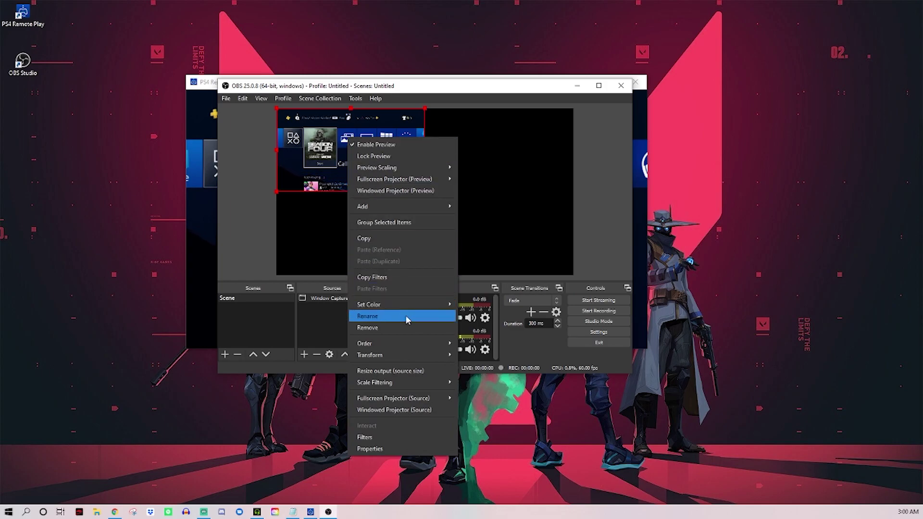
{"action": "mouse_move", "coordinate": [405, 360]}
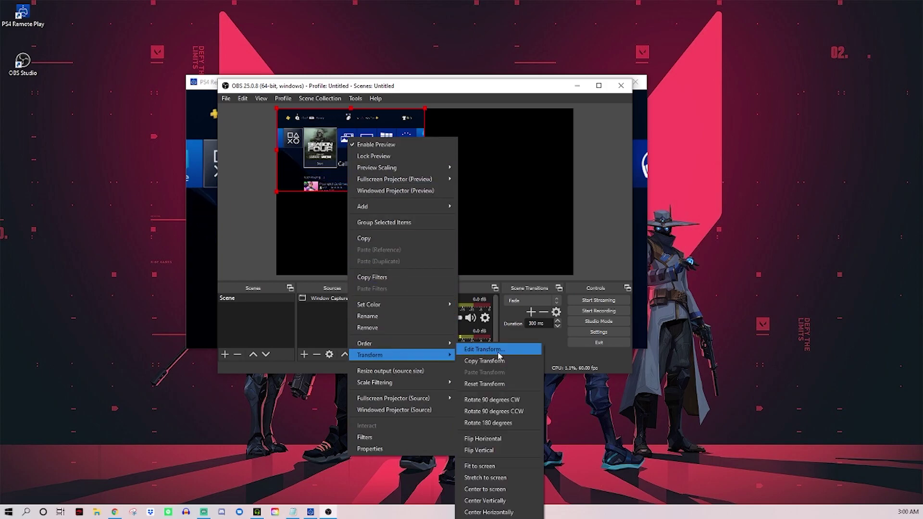
{"action": "left_click", "coordinate": [492, 465]}
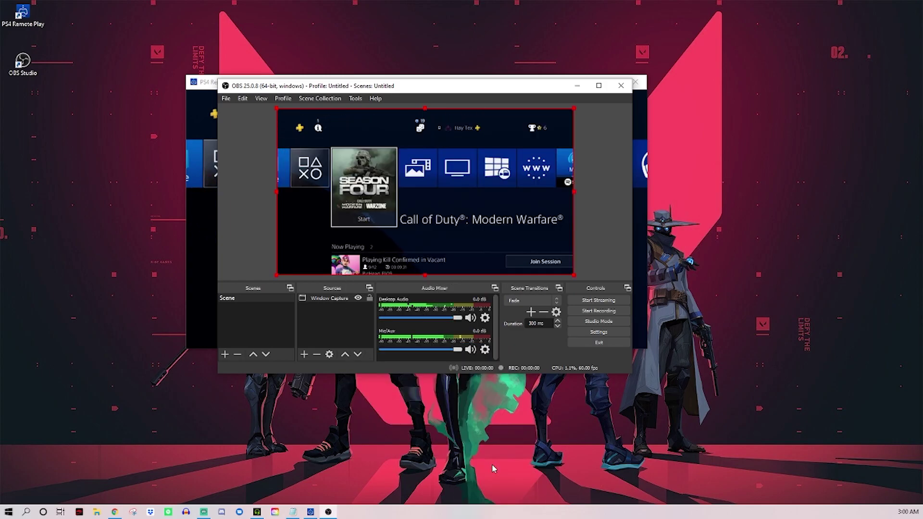
{"action": "left_click", "coordinate": [609, 242]}
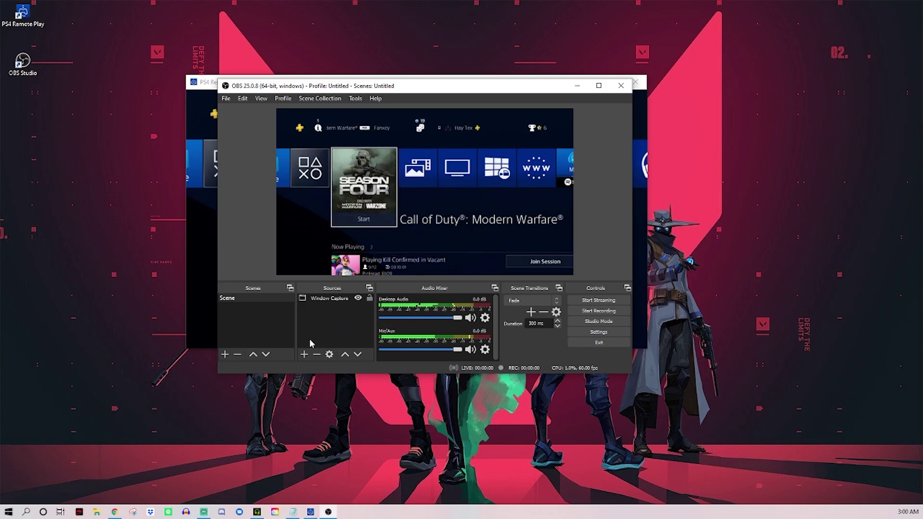
Add an Audio Input Capture source using the Microphone (Blue Snowball) device.
{"action": "left_click", "coordinate": [304, 354]}
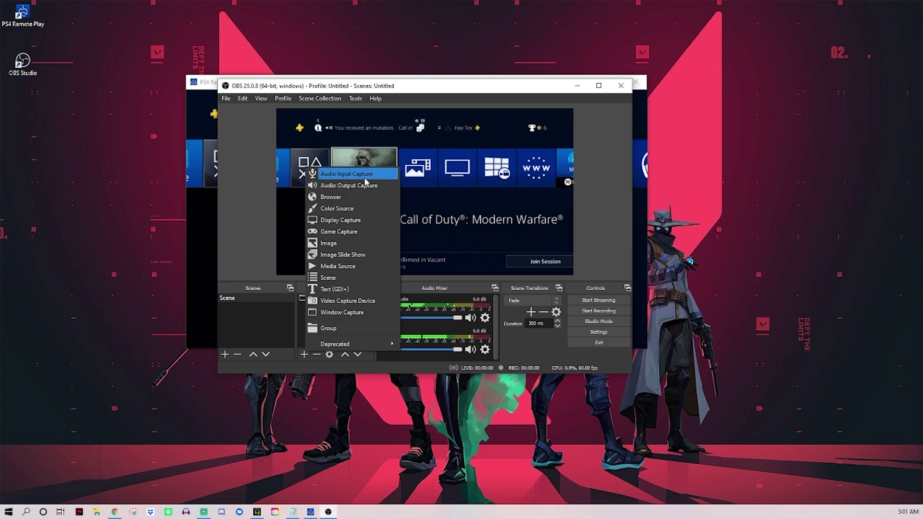
{"action": "left_click", "coordinate": [331, 179]}
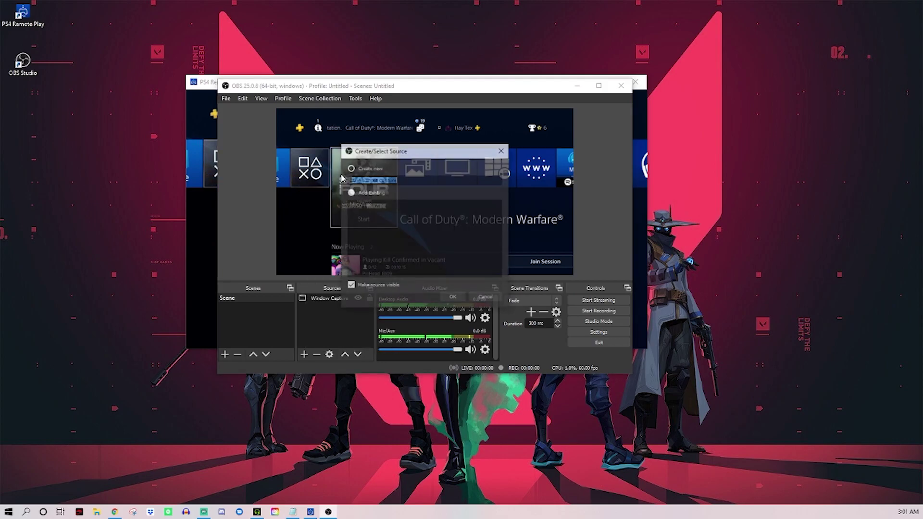
{"action": "left_click", "coordinate": [453, 297]}
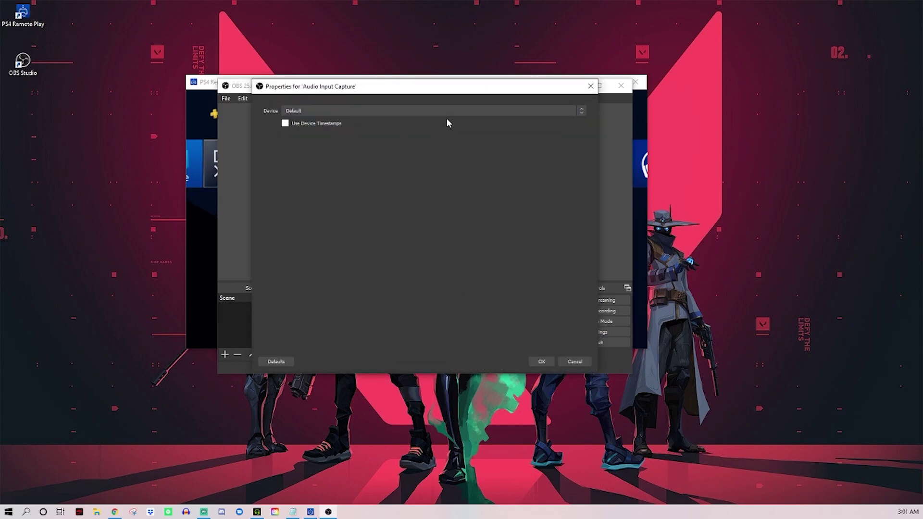
{"action": "left_click", "coordinate": [462, 110]}
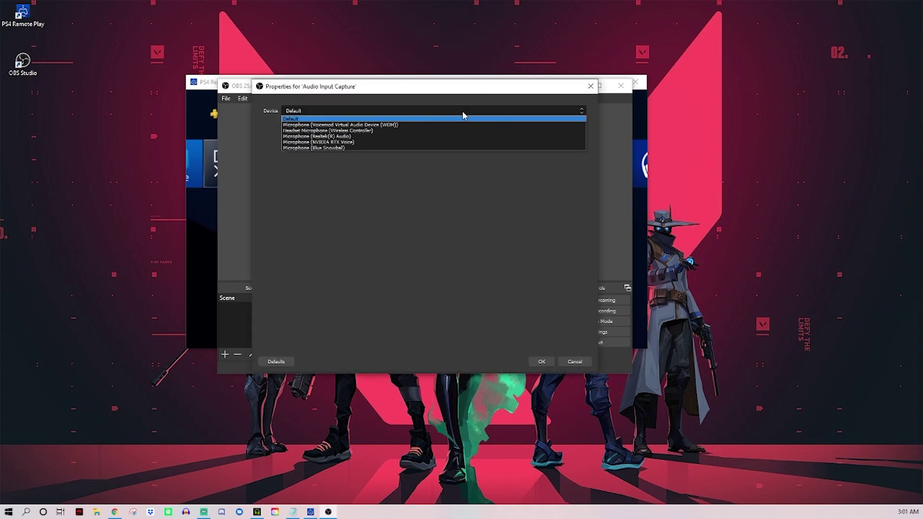
{"action": "left_click", "coordinate": [332, 148]}
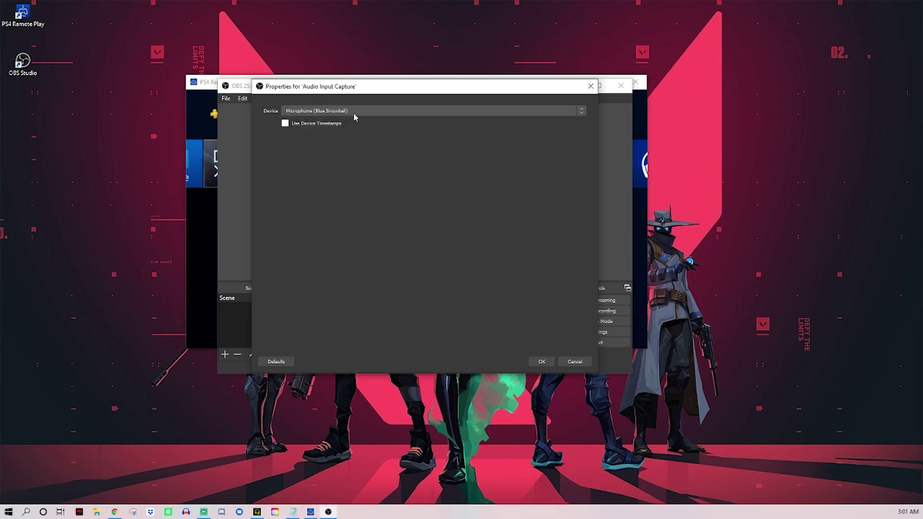
{"action": "left_click", "coordinate": [541, 362]}
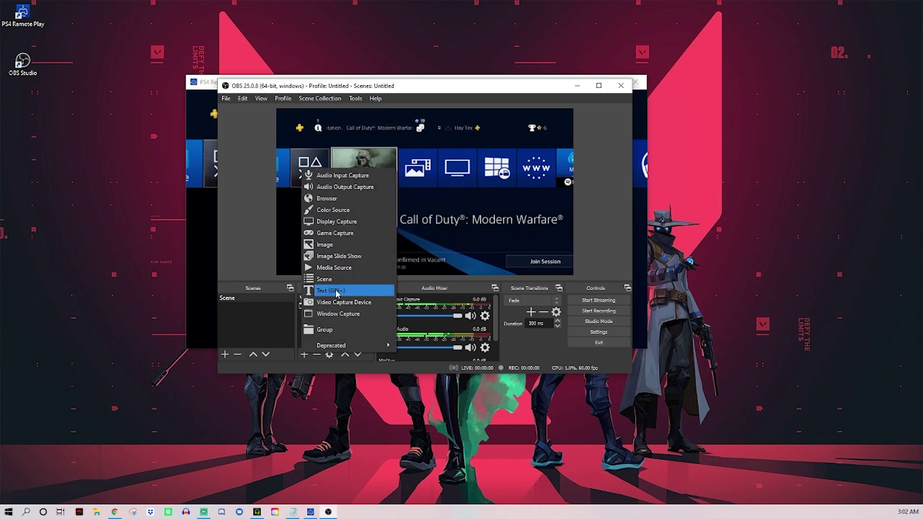
Create an Image source and set its file to Free Overlay from Junk > Free Pack.
{"action": "left_click", "coordinate": [340, 246]}
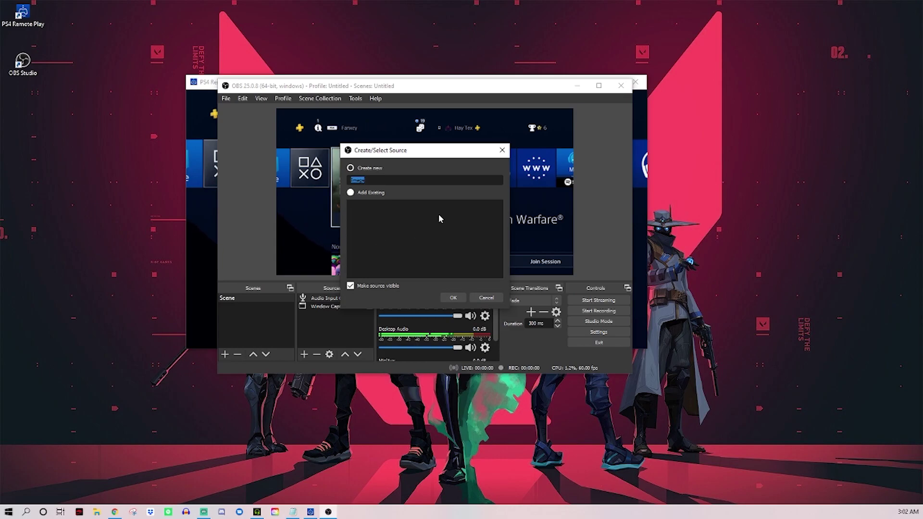
{"action": "left_click", "coordinate": [454, 298]}
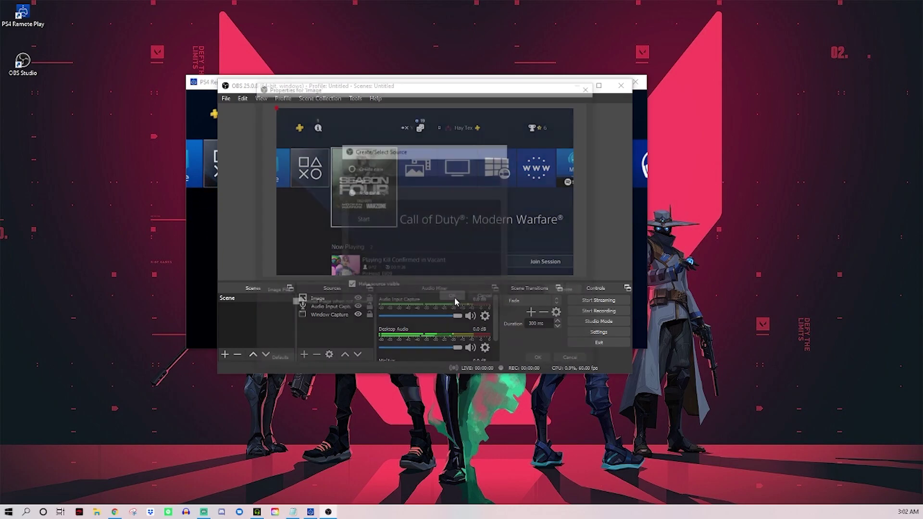
{"action": "left_click", "coordinate": [568, 291]}
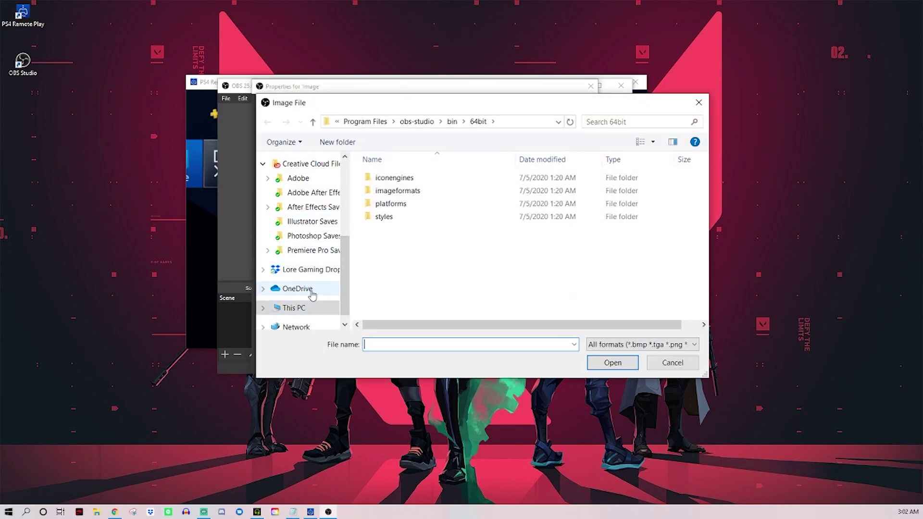
{"action": "scroll", "coordinate": [313, 296], "scroll_direction": "up", "scroll_amount": 2}
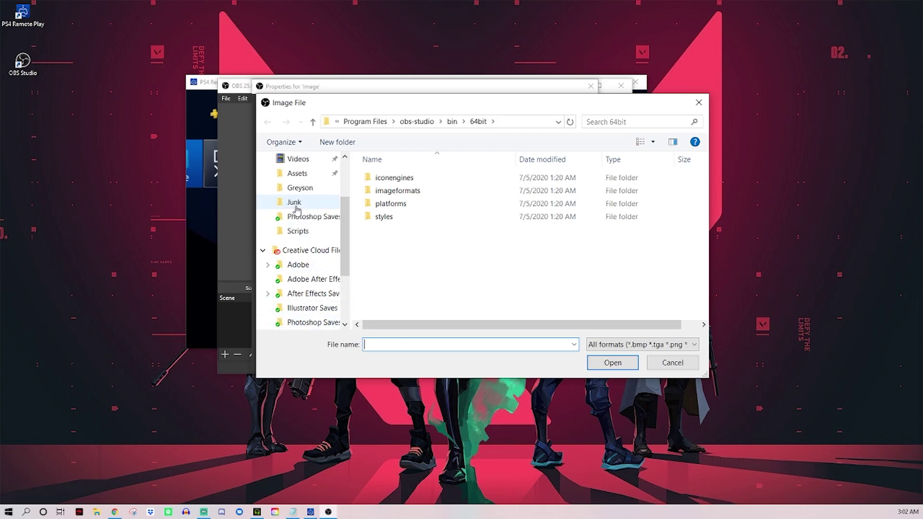
{"action": "left_click", "coordinate": [295, 206]}
{"action": "double_click", "coordinate": [380, 194]}
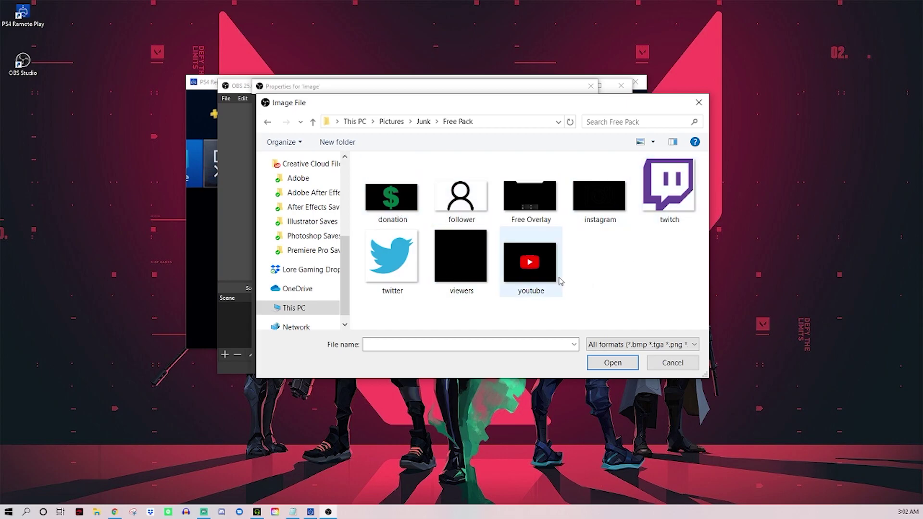
{"action": "double_click", "coordinate": [546, 198]}
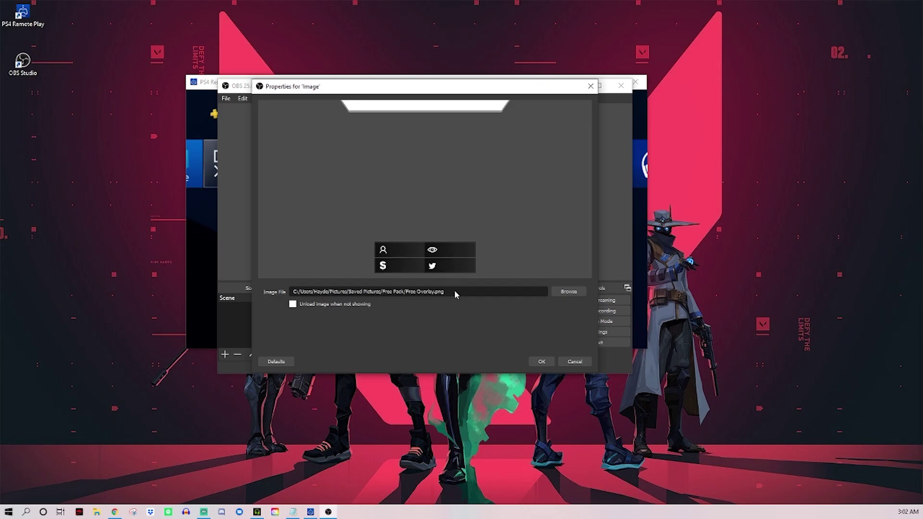
{"action": "left_click", "coordinate": [541, 361]}
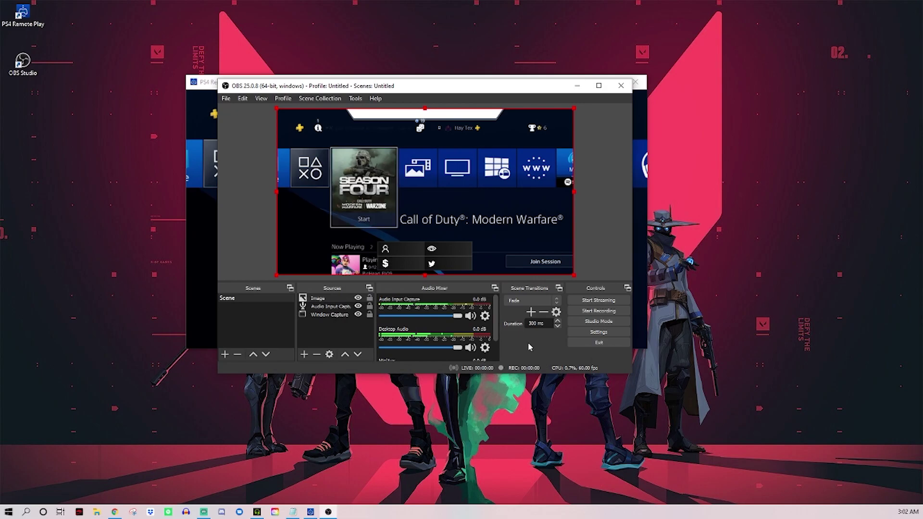
{"action": "left_click", "coordinate": [595, 189]}
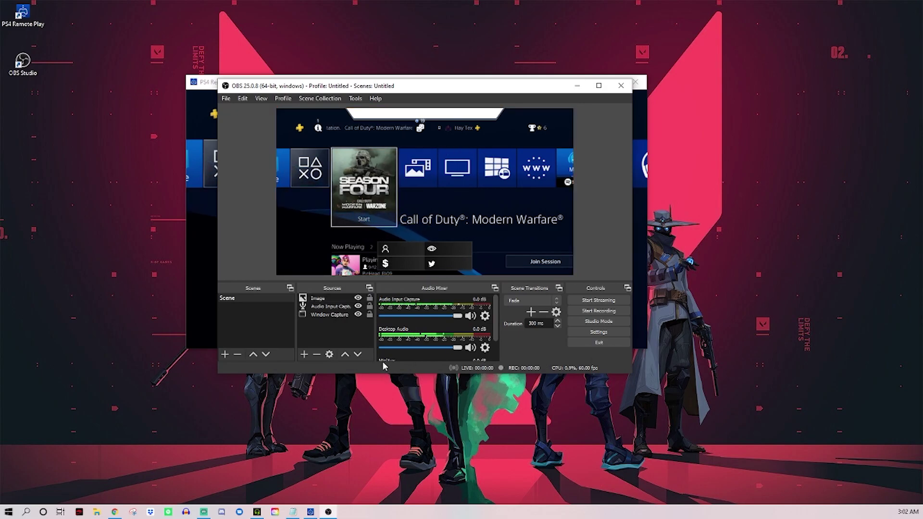
Add a Browser source named 'Browser' with its default properties, then hide it.
{"action": "left_click", "coordinate": [303, 355]}
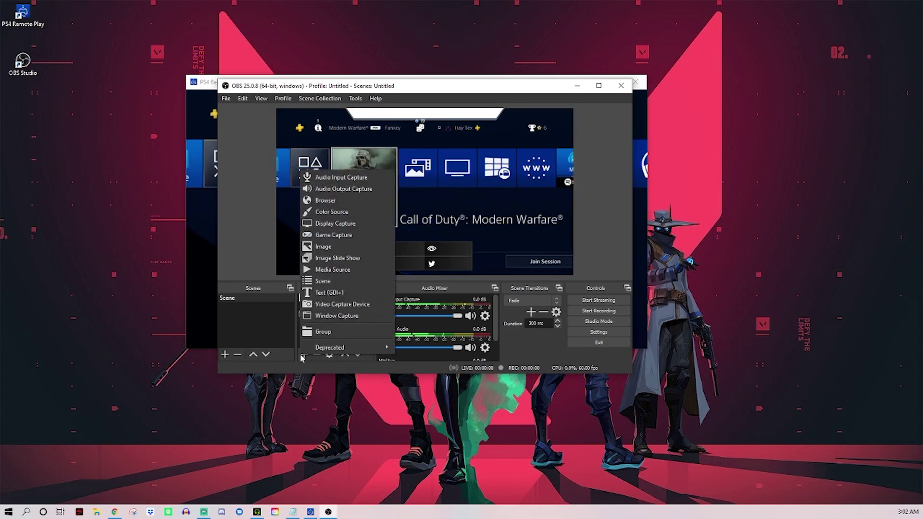
{"action": "left_click", "coordinate": [337, 204]}
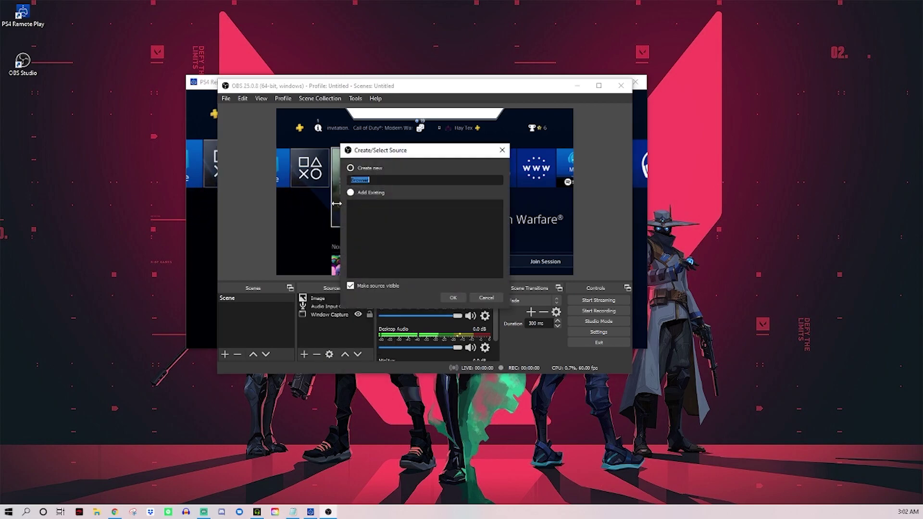
{"action": "left_click", "coordinate": [452, 297]}
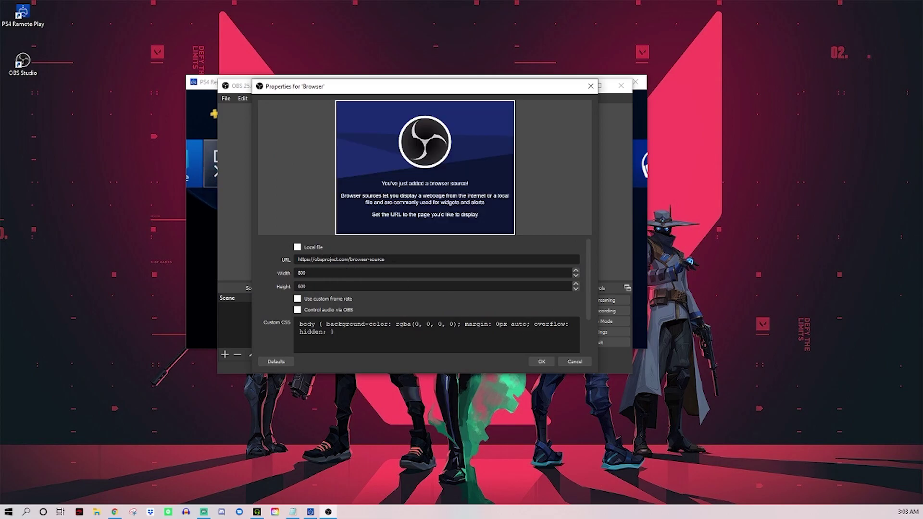
{"action": "left_click", "coordinate": [542, 361]}
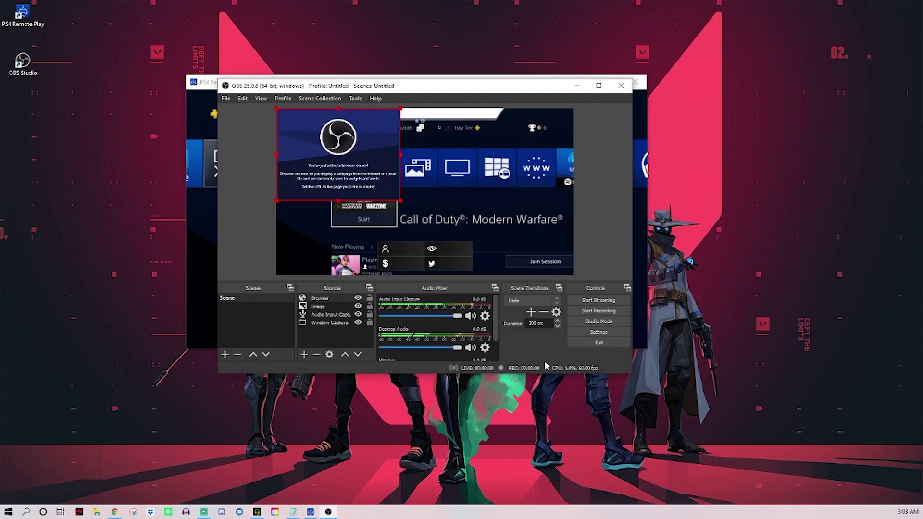
{"action": "left_click", "coordinate": [358, 299]}
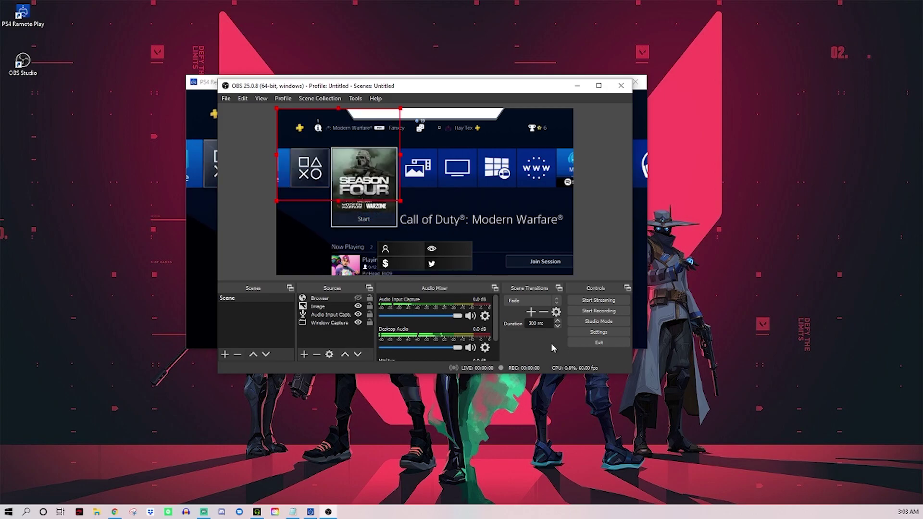
Look over the Stream settings and close Settings without changing anything.
{"action": "left_click", "coordinate": [590, 331]}
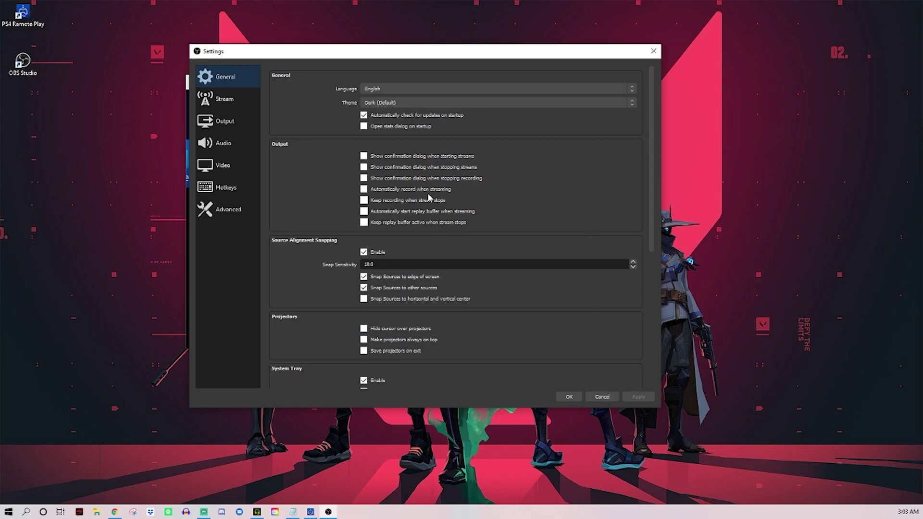
{"action": "left_click", "coordinate": [227, 102]}
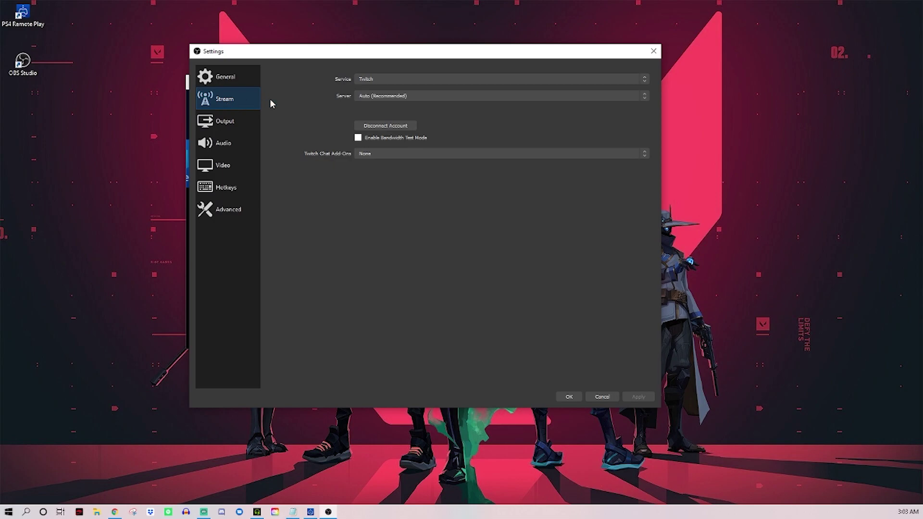
{"action": "left_click", "coordinate": [602, 396]}
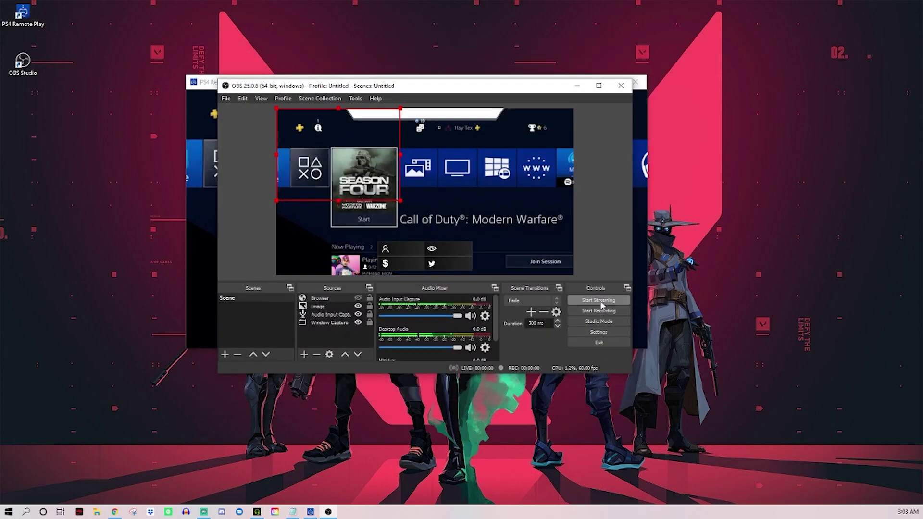
Set the streaming service to YouTube / YouTube Gaming in Settings > Stream.
{"action": "left_click", "coordinate": [598, 332]}
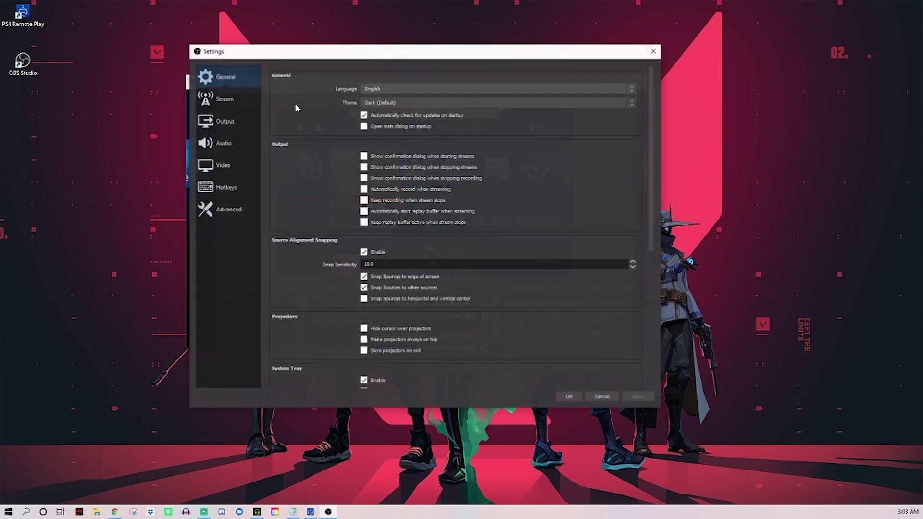
{"action": "left_click", "coordinate": [223, 108]}
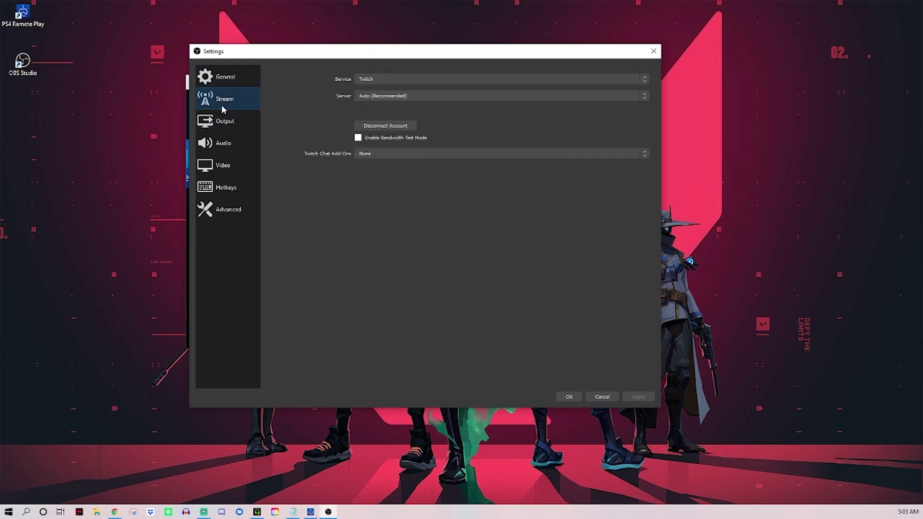
{"action": "left_click", "coordinate": [375, 80]}
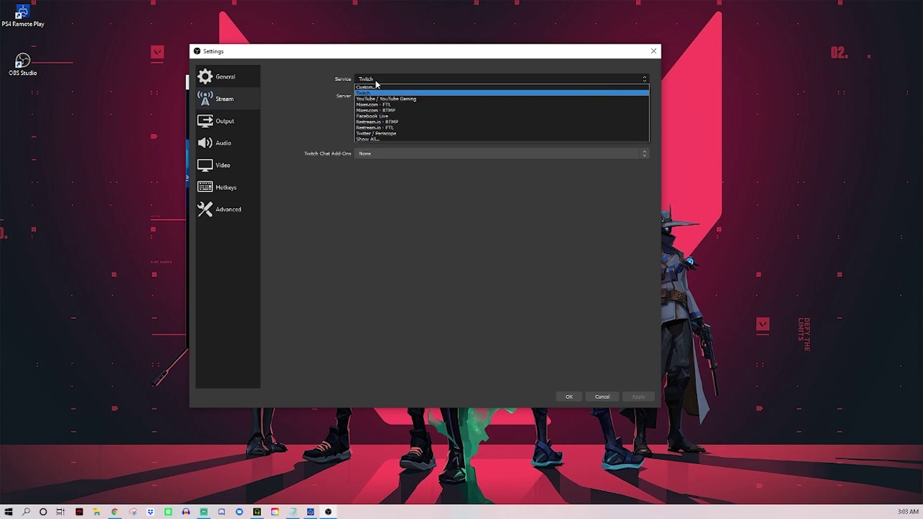
{"action": "left_click", "coordinate": [380, 98]}
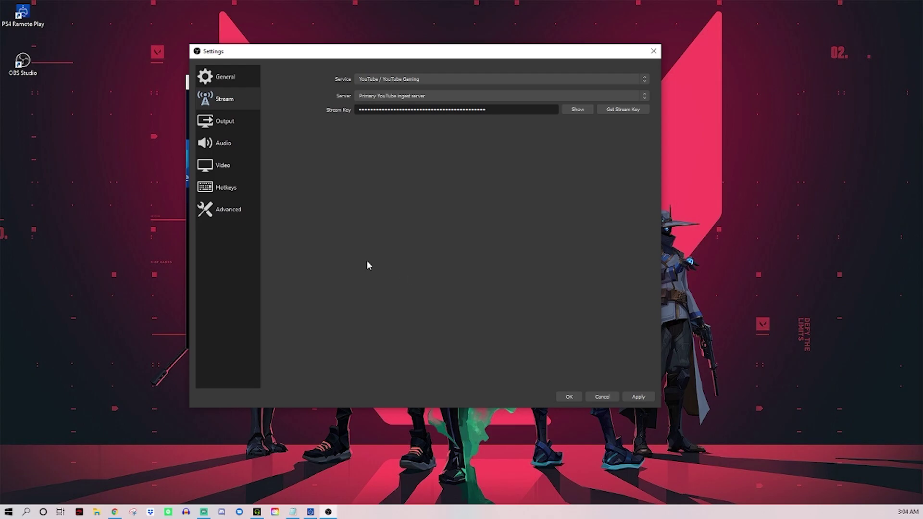
{"action": "left_click", "coordinate": [227, 128]}
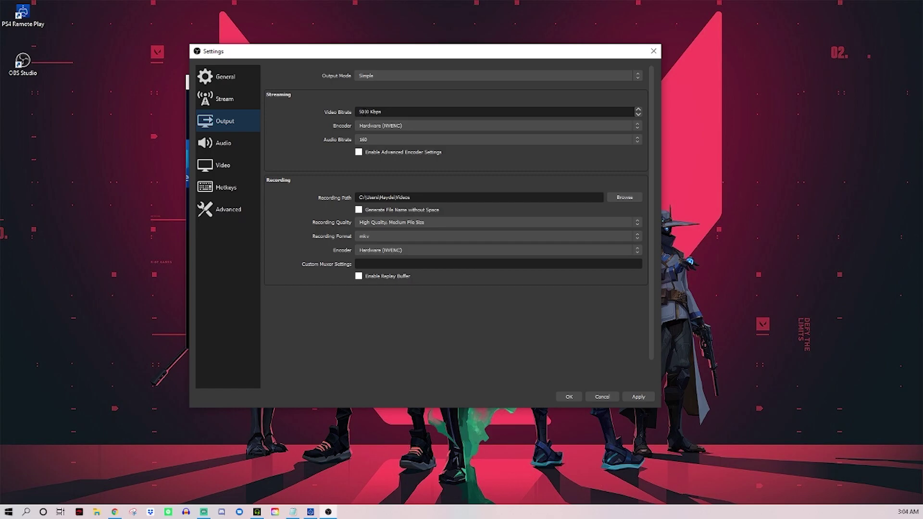
Change the output video bitrate from 5010 to 5000 Kbps.
{"action": "key", "text": "BackSpace"}
{"action": "type", "text": "5"}
{"action": "left_click", "coordinate": [222, 166]}
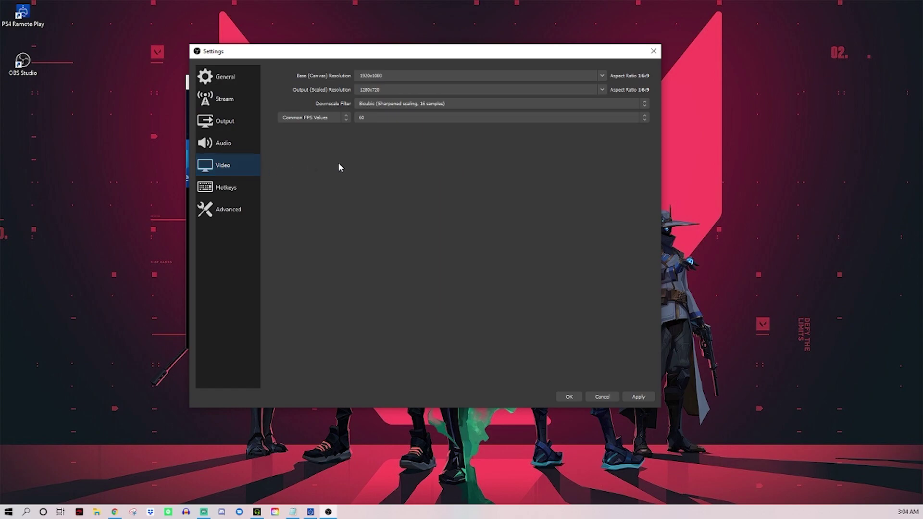
Confirm the 1920x1080 base canvas and keep 1280x720 as the output resolution.
{"action": "left_click", "coordinate": [362, 76]}
{"action": "left_click", "coordinate": [602, 90]}
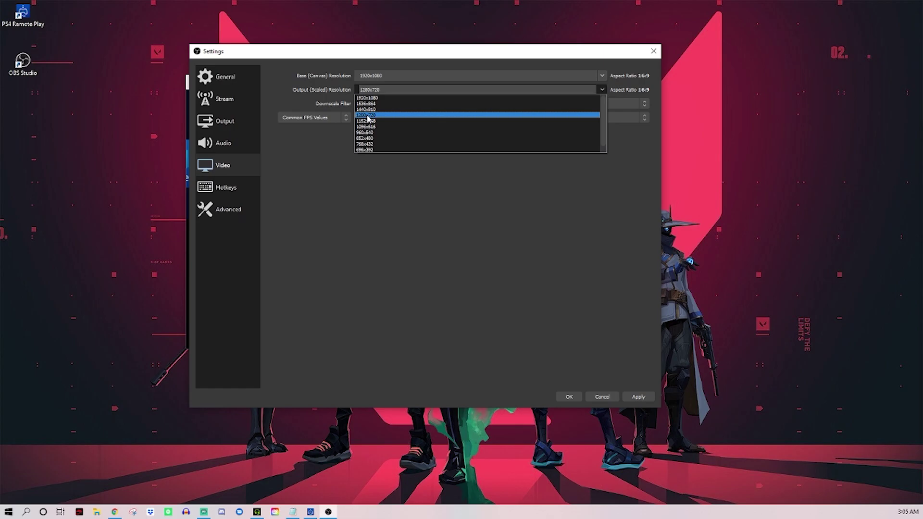
{"action": "left_click", "coordinate": [382, 115]}
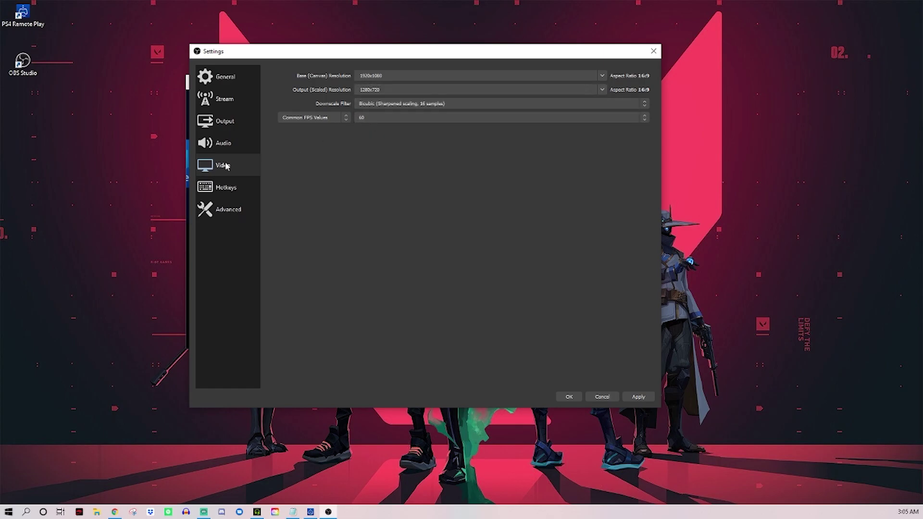
Keep 60 as the common FPS value and cancel out of Settings.
{"action": "left_click", "coordinate": [231, 129]}
{"action": "left_click", "coordinate": [220, 172]}
{"action": "left_click", "coordinate": [373, 118]}
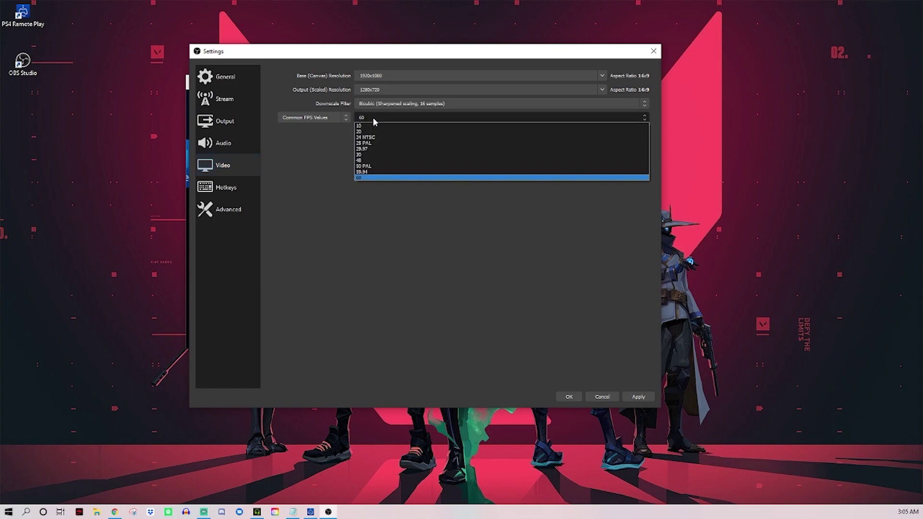
{"action": "left_click", "coordinate": [335, 160]}
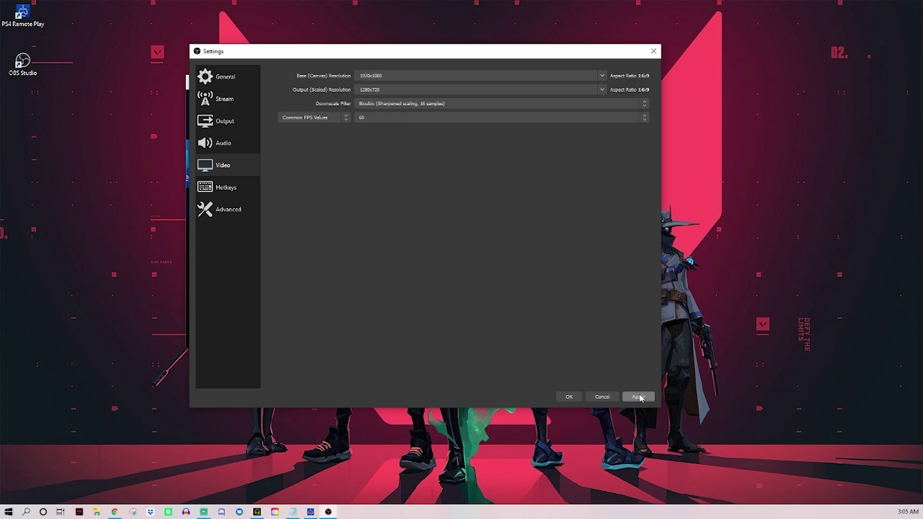
{"action": "left_click", "coordinate": [603, 398]}
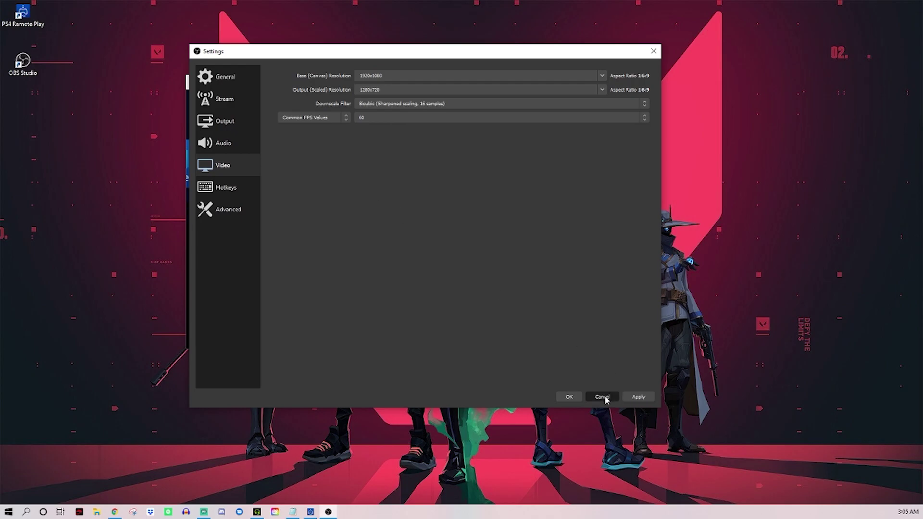